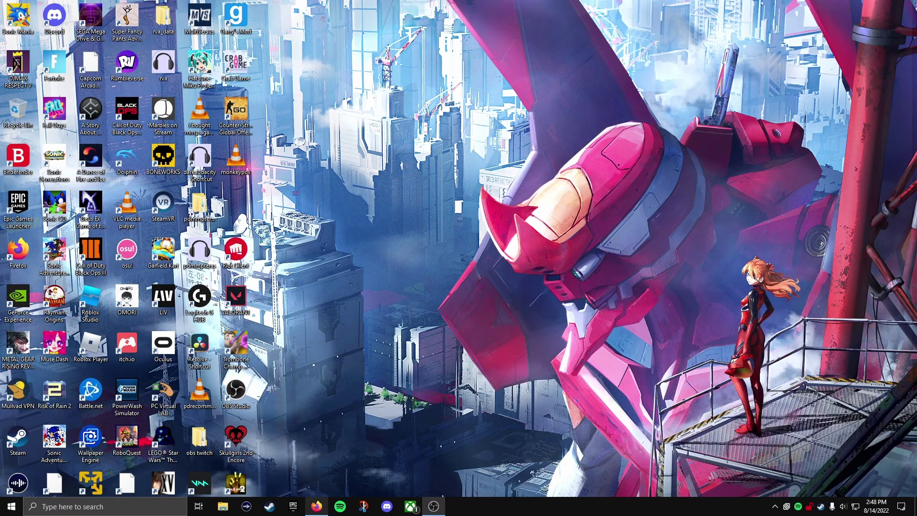
Open the web browser and read the Wave Link latency article, focusing on the monitor mix latency for Wave headphone output.
{"action": "left_click", "coordinate": [316, 506]}
{"action": "scroll", "coordinate": [459, 252], "scroll_direction": "up", "scroll_amount": 5}
{"action": "left_click_drag", "start_coordinate": [460, 251], "coordinate": [551, 251]}
{"action": "left_click", "coordinate": [551, 252]}
{"action": "scroll", "coordinate": [551, 252], "scroll_direction": "down", "scroll_amount": 4}
{"action": "scroll", "coordinate": [458, 277], "scroll_direction": "up", "scroll_amount": 3}
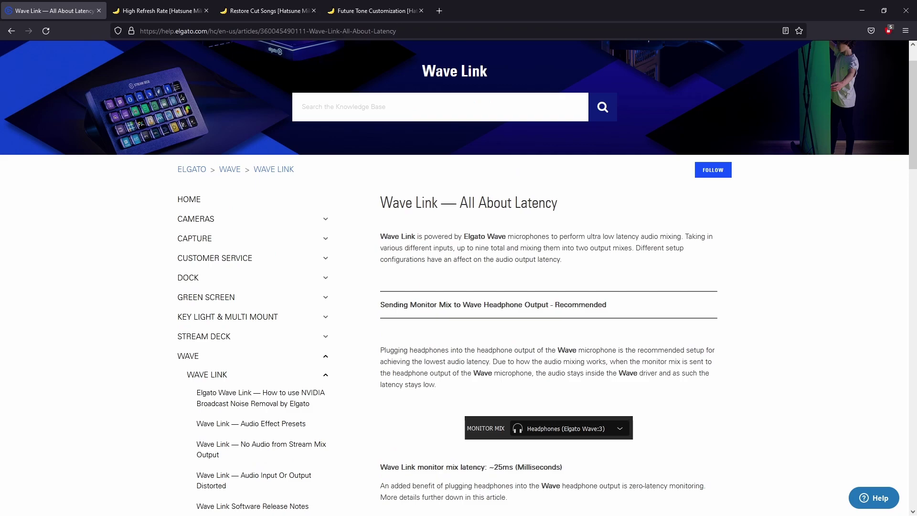
{"action": "scroll", "coordinate": [458, 276], "scroll_direction": "down", "scroll_amount": 3}
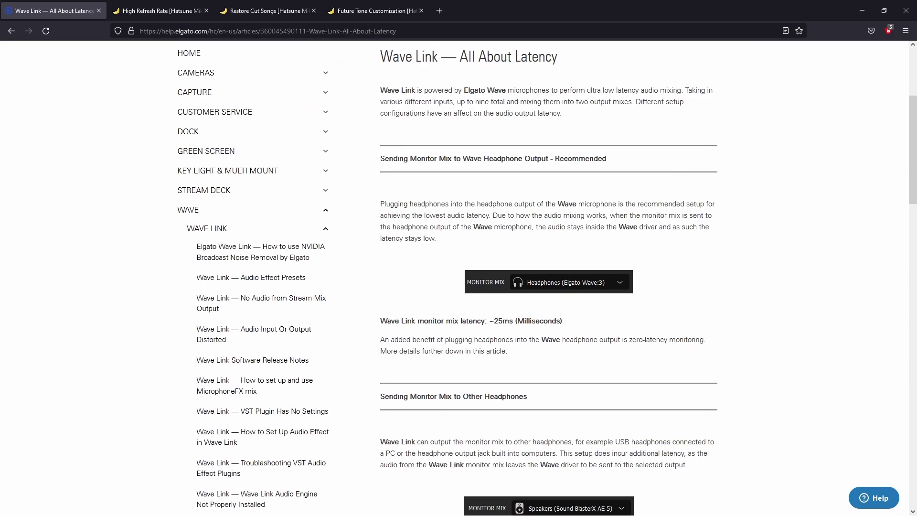
{"action": "left_click_drag", "start_coordinate": [493, 320], "coordinate": [512, 320]}
{"action": "left_click_drag", "start_coordinate": [489, 320], "coordinate": [509, 320]}
{"action": "left_click", "coordinate": [509, 320]}
{"action": "scroll", "coordinate": [454, 277], "scroll_direction": "up", "scroll_amount": 2}
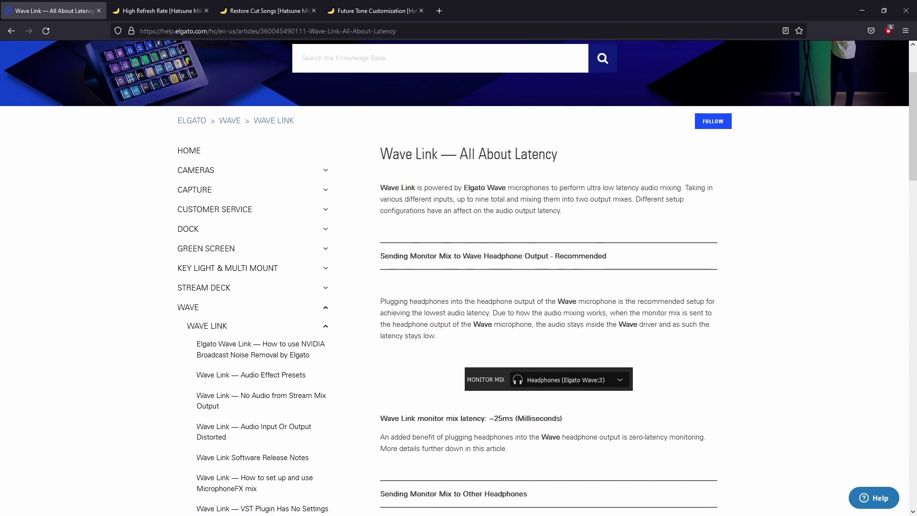
{"action": "left_click_drag", "start_coordinate": [460, 154], "coordinate": [530, 154]}
{"action": "left_click", "coordinate": [531, 154]}
{"action": "left_click_drag", "start_coordinate": [494, 418], "coordinate": [512, 418]}
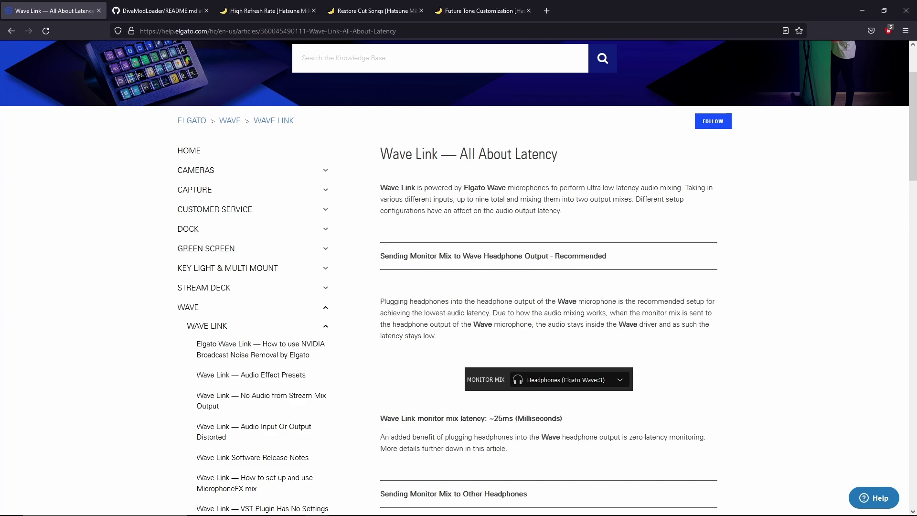
Look over the DIVA Mod Loader README on GitHub and open the main page of the DivaModLoader repository.
{"action": "key", "text": "ctrl+Tab"}
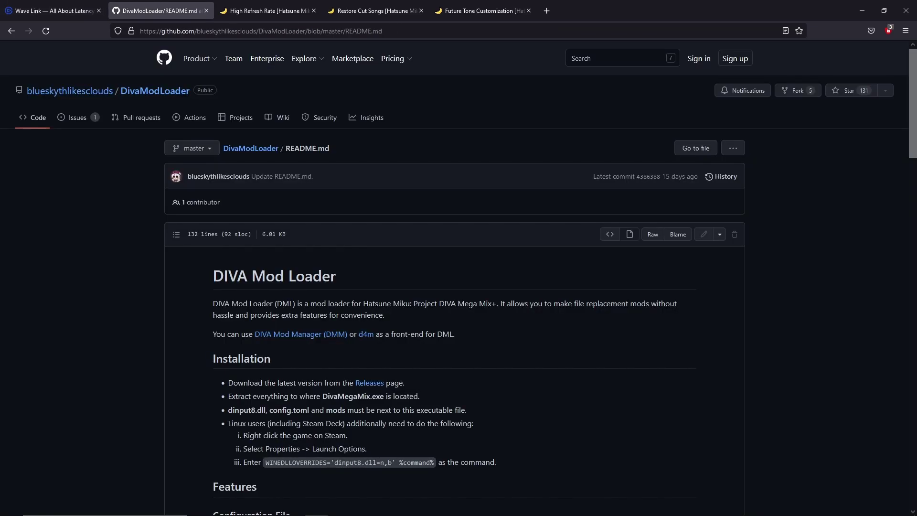
{"action": "scroll", "coordinate": [458, 277], "scroll_direction": "down", "scroll_amount": 3}
{"action": "scroll", "coordinate": [459, 277], "scroll_direction": "up", "scroll_amount": 3}
{"action": "left_click", "coordinate": [251, 148]}
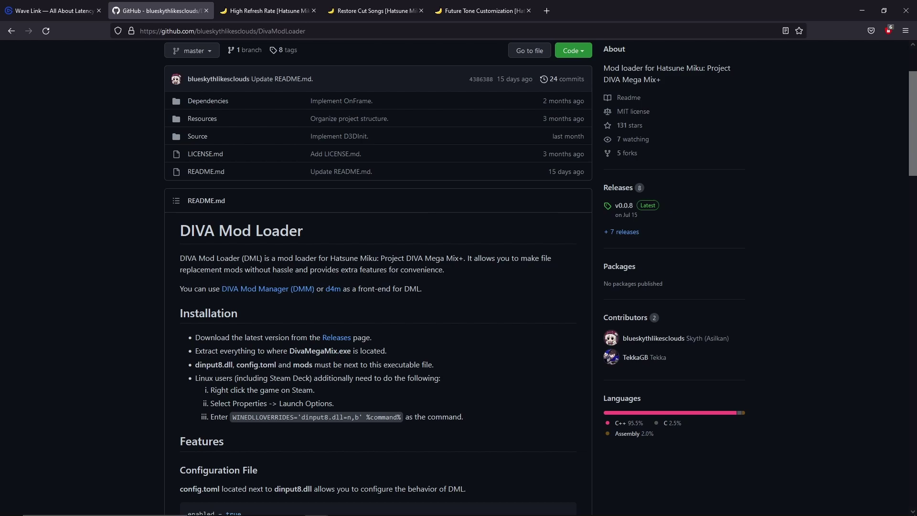
Examine the files and requirements on the Future Tone Customization, Restore Cut Songs and High Refresh Rate mod pages.
{"action": "left_click", "coordinate": [482, 11]}
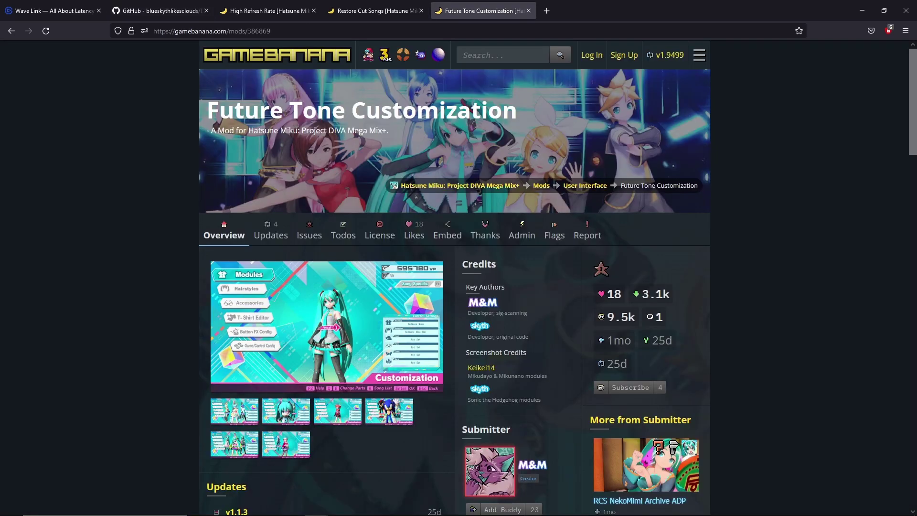
{"action": "scroll", "coordinate": [454, 291], "scroll_direction": "down", "scroll_amount": 7}
{"action": "scroll", "coordinate": [458, 287], "scroll_direction": "down", "scroll_amount": 3}
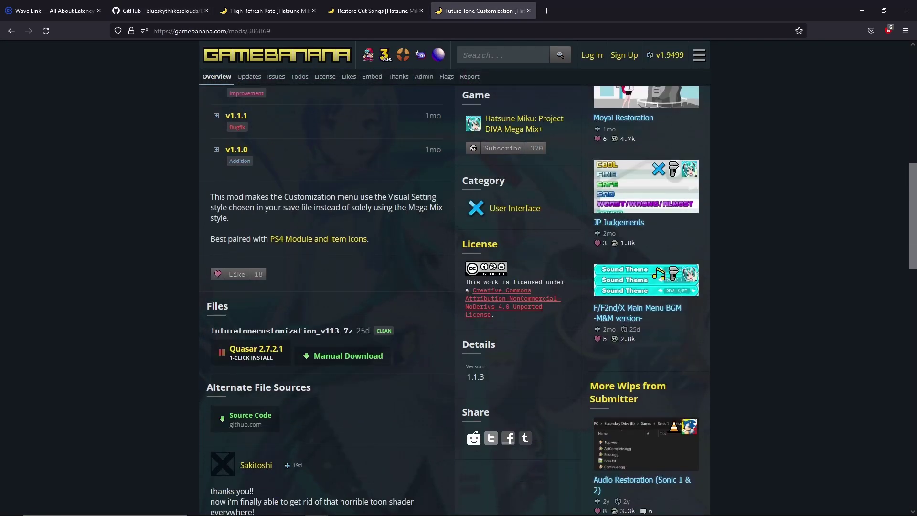
{"action": "key", "text": "ctrl+4"}
{"action": "scroll", "coordinate": [250, 340], "scroll_direction": "down", "scroll_amount": 10}
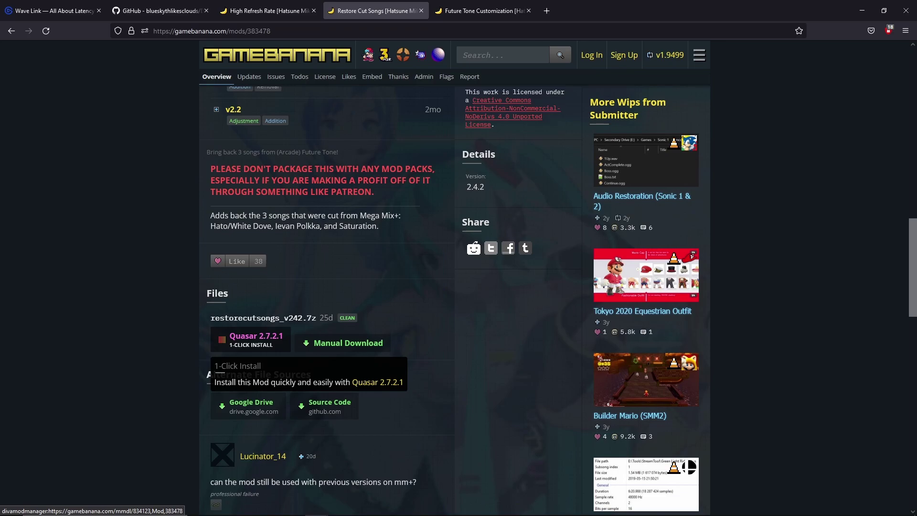
{"action": "scroll", "coordinate": [250, 340], "scroll_direction": "up", "scroll_amount": 5}
{"action": "key", "text": "ctrl+3"}
{"action": "scroll", "coordinate": [251, 340], "scroll_direction": "down", "scroll_amount": 10}
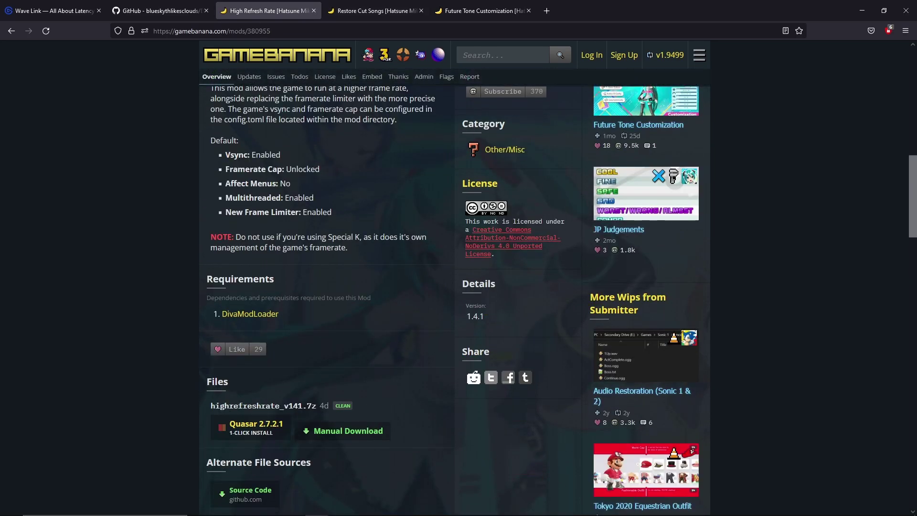
{"action": "scroll", "coordinate": [334, 430], "scroll_direction": "down", "scroll_amount": 1}
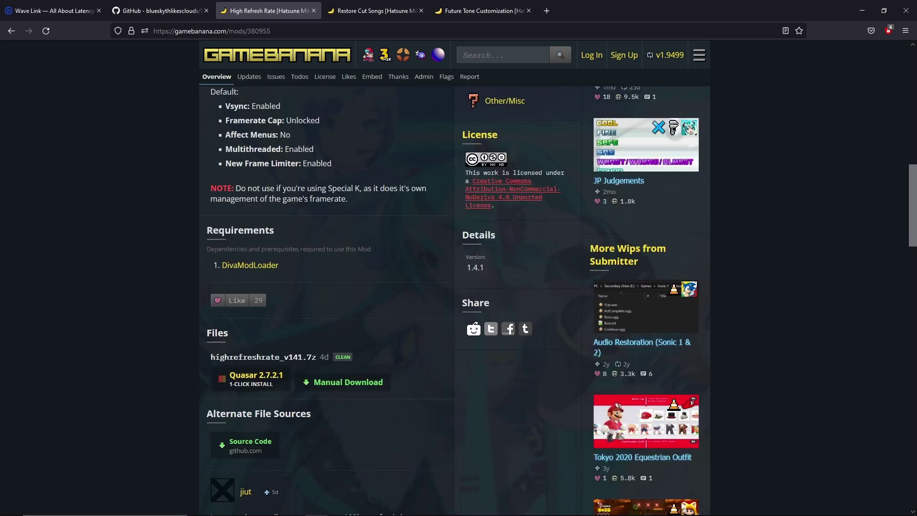
Return to the DivaModLoader repository, review the installation instructions and open the Releases page.
{"action": "key", "text": "ctrl+2"}
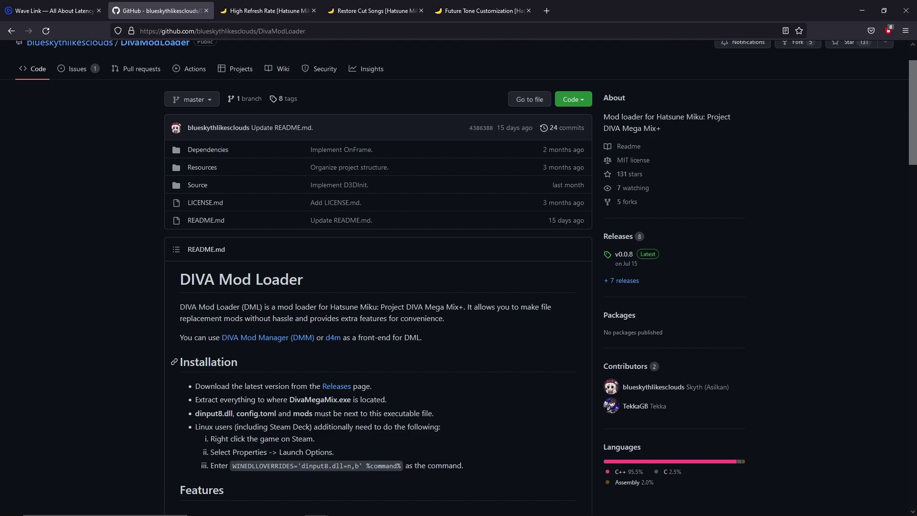
{"action": "scroll", "coordinate": [458, 277], "scroll_direction": "down", "scroll_amount": 1}
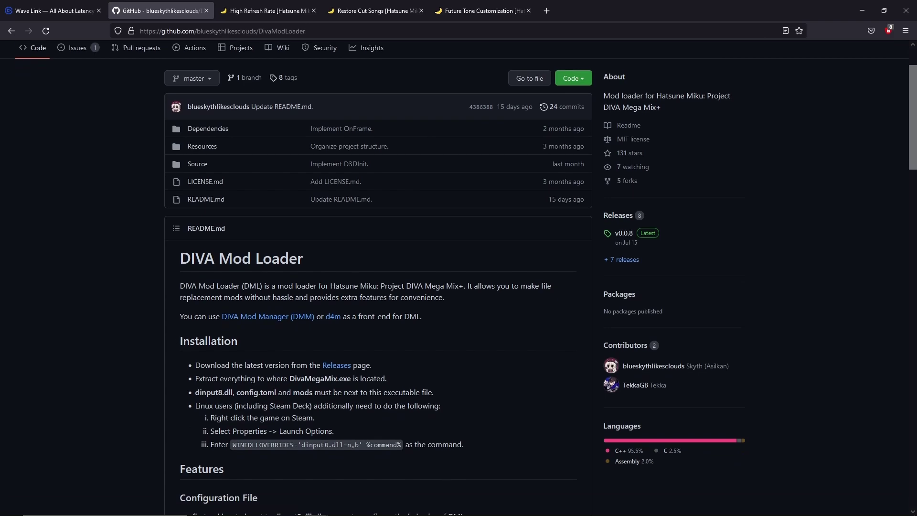
{"action": "scroll", "coordinate": [458, 277], "scroll_direction": "up", "scroll_amount": 2}
{"action": "scroll", "coordinate": [363, 334], "scroll_direction": "down", "scroll_amount": 3}
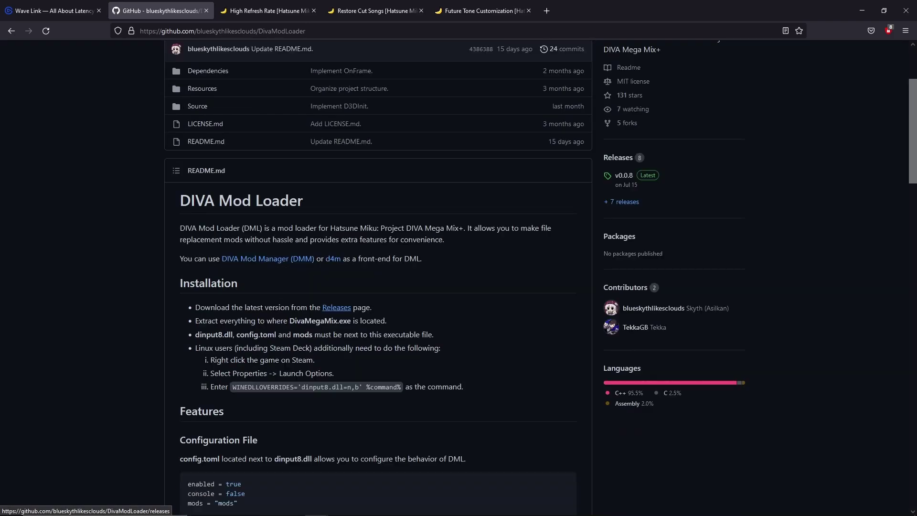
{"action": "scroll", "coordinate": [458, 277], "scroll_direction": "up", "scroll_amount": 3}
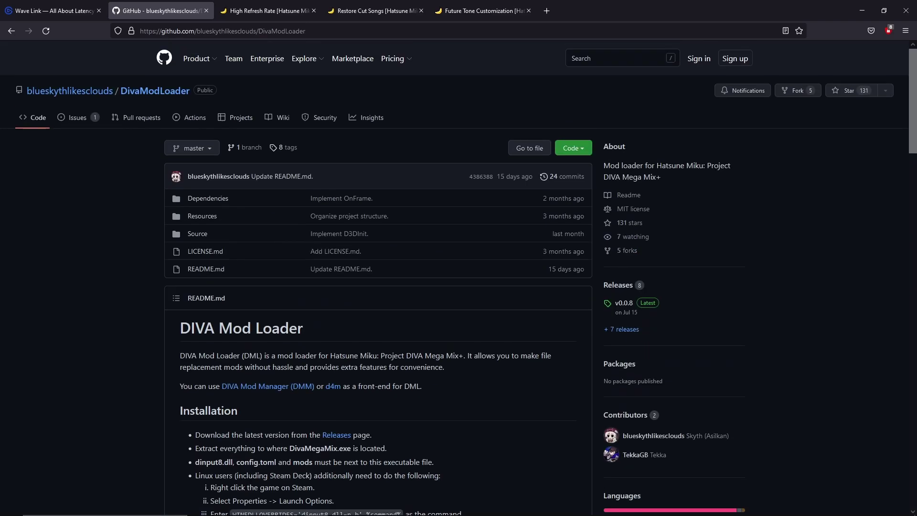
{"action": "scroll", "coordinate": [336, 239], "scroll_direction": "down", "scroll_amount": 4}
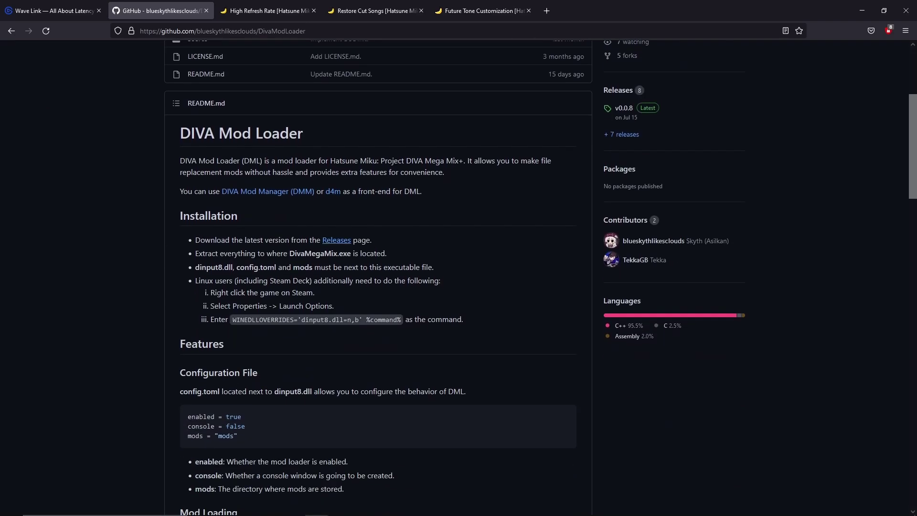
{"action": "left_click", "coordinate": [336, 240]}
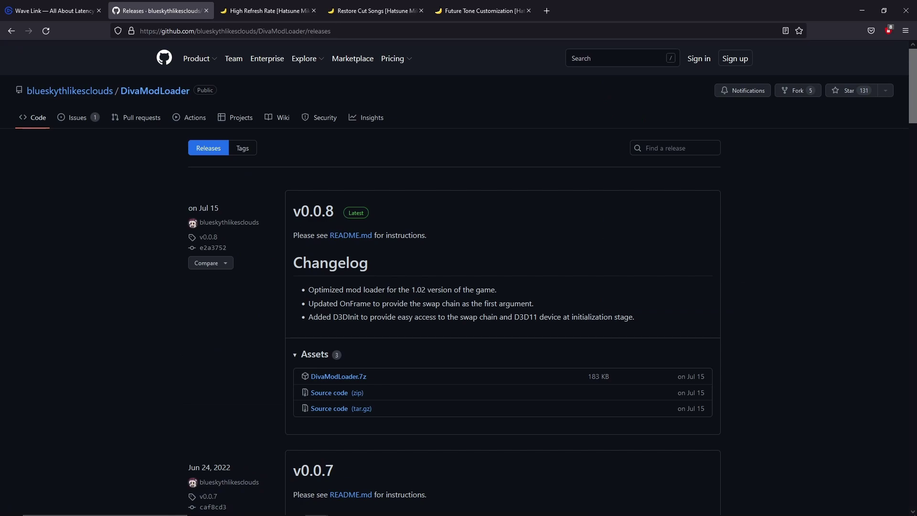
Check the v0.0.8 changelog and download DivaModLoader.7z from that release's assets.
{"action": "left_click_drag", "start_coordinate": [415, 290], "coordinate": [425, 290]}
{"action": "left_click", "coordinate": [418, 289]}
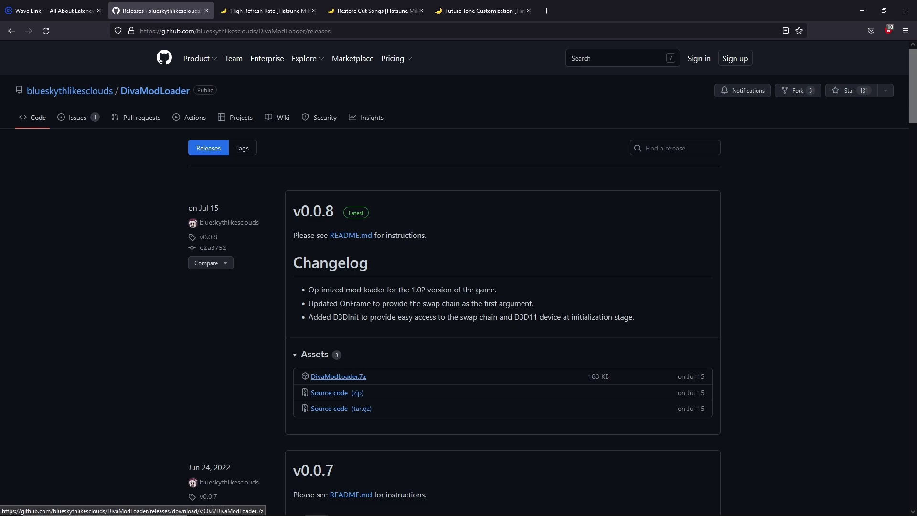
{"action": "left_click", "coordinate": [338, 377]}
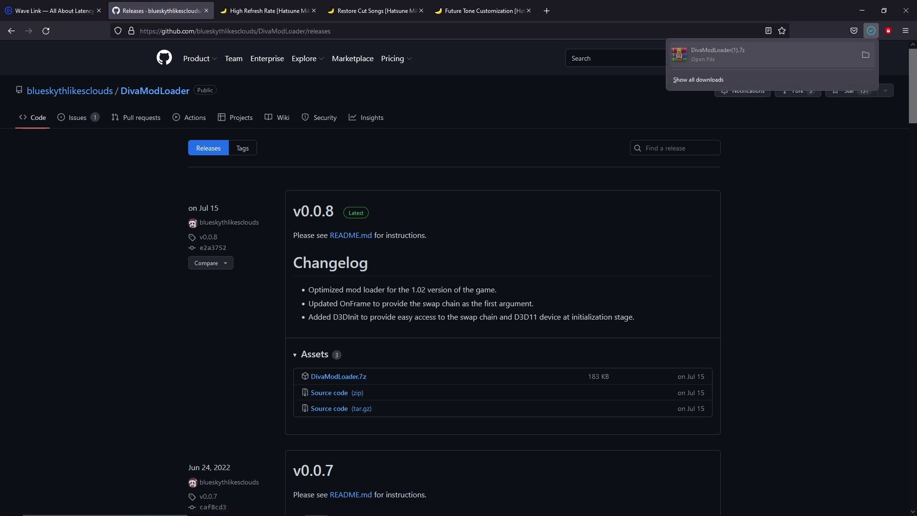
{"action": "key", "text": "Escape"}
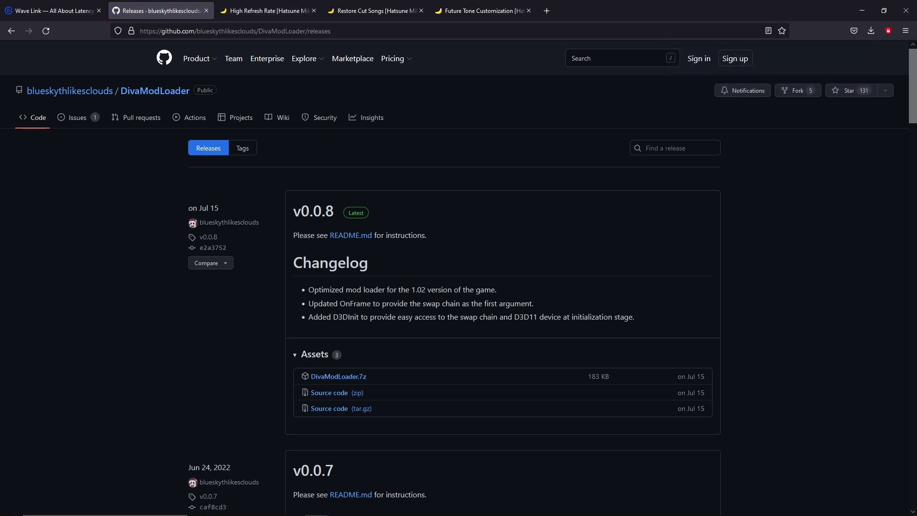
Open the Downloads folder in File Explorer and delete the DivaModLoader(1) archive.
{"action": "key", "text": "super+e"}
{"action": "left_click", "coordinate": [204, 247]}
{"action": "left_click", "coordinate": [204, 247]}
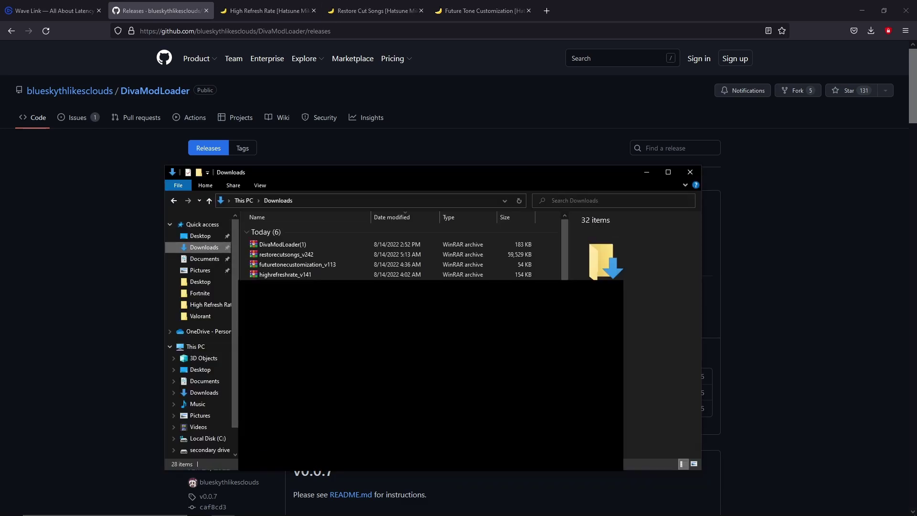
{"action": "right_click", "coordinate": [296, 244]}
{"action": "left_click", "coordinate": [296, 244]}
{"action": "right_click", "coordinate": [308, 244]}
{"action": "key", "text": "Delete"}
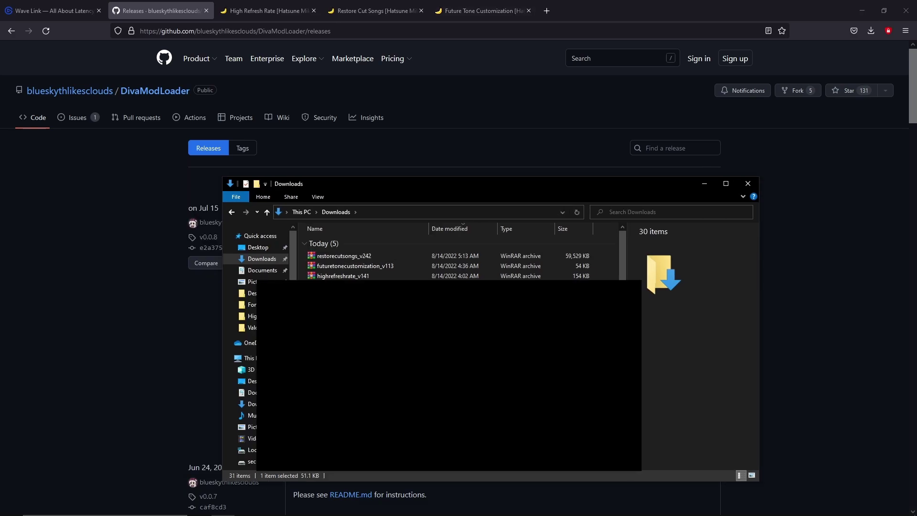
Return to the Future Tone Customization mod page and view several of its customization menu screenshots at full size.
{"action": "left_click", "coordinate": [370, 10]}
{"action": "left_click", "coordinate": [449, 10]}
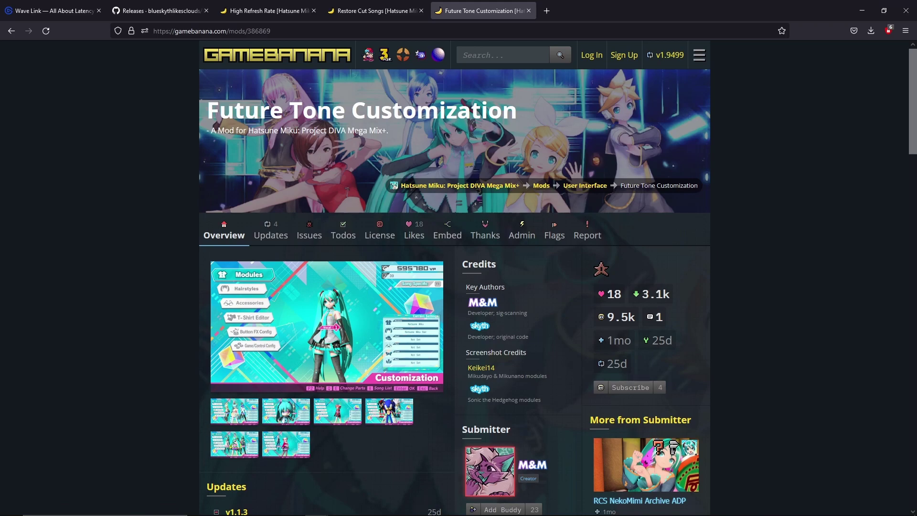
{"action": "scroll", "coordinate": [326, 287], "scroll_direction": "down", "scroll_amount": 2}
{"action": "left_click", "coordinate": [234, 314]}
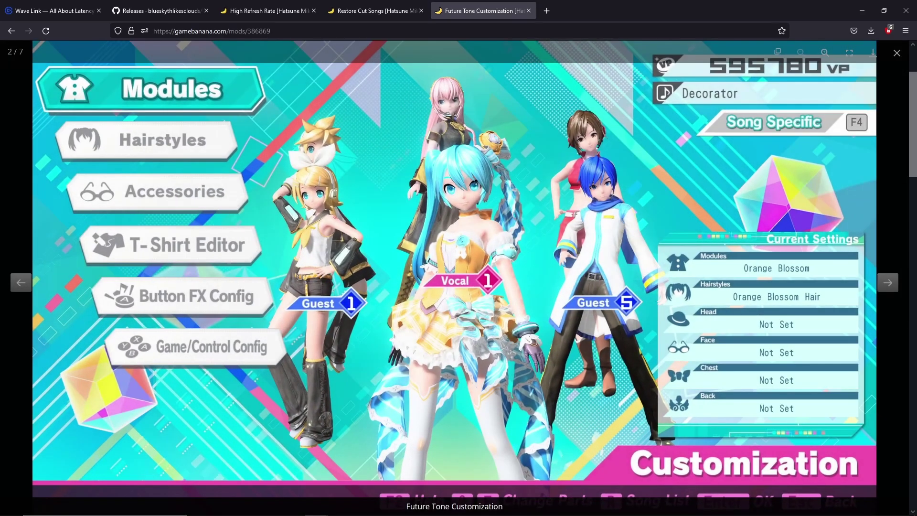
{"action": "key", "text": "Right"}
{"action": "key", "text": "Right"}
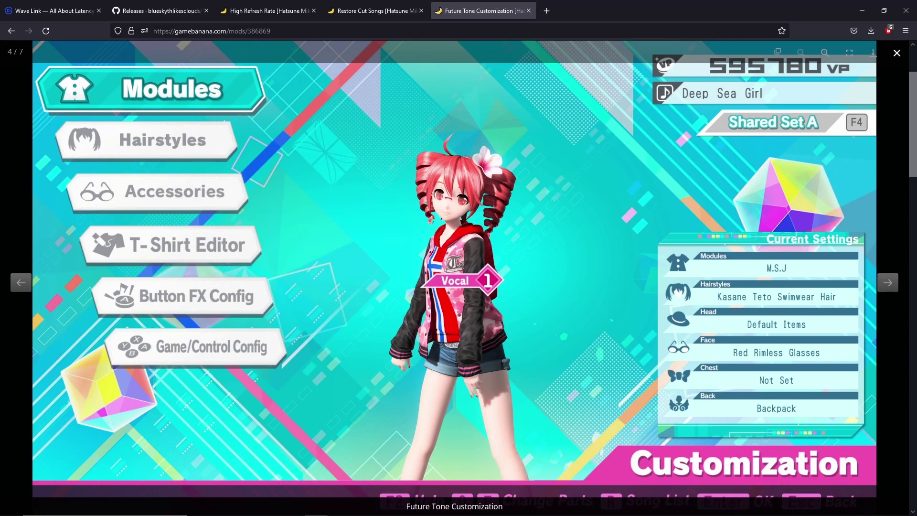
{"action": "key", "text": "Escape"}
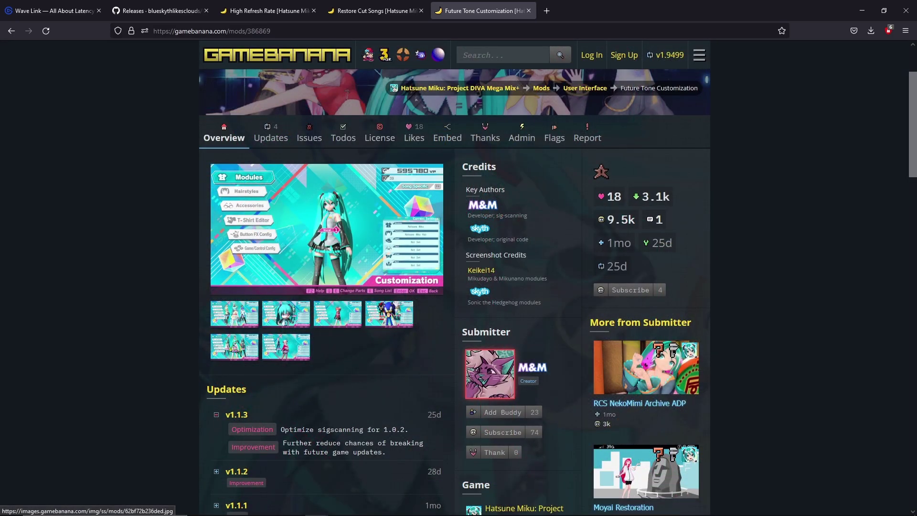
Examine the preview video, song images and update list on the Restore Cut Songs mod page.
{"action": "left_click", "coordinate": [374, 11]}
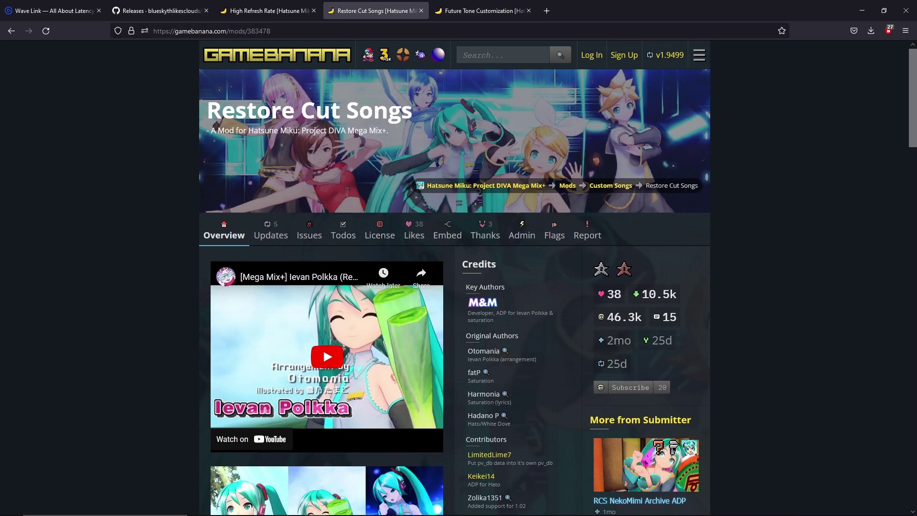
{"action": "scroll", "coordinate": [454, 291], "scroll_direction": "down", "scroll_amount": 1}
{"action": "scroll", "coordinate": [454, 292], "scroll_direction": "up", "scroll_amount": 1}
{"action": "scroll", "coordinate": [455, 286], "scroll_direction": "down", "scroll_amount": 7}
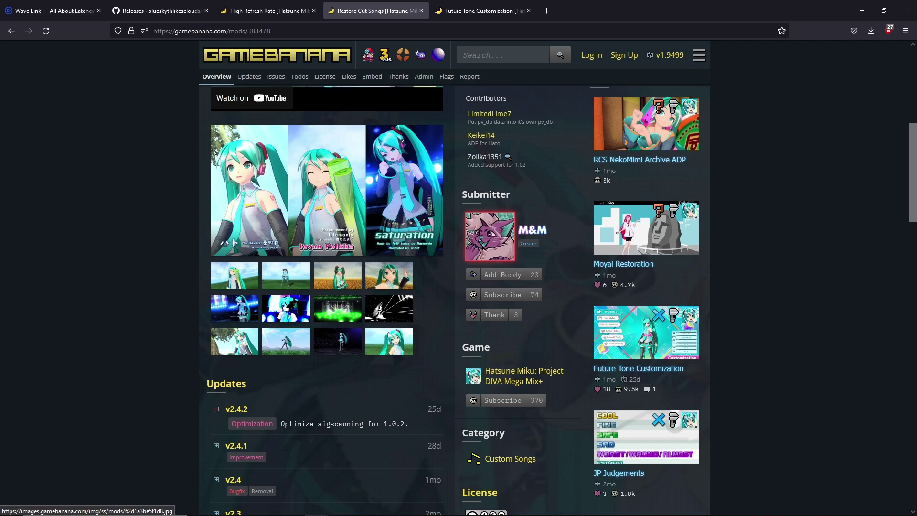
{"action": "scroll", "coordinate": [454, 286], "scroll_direction": "down", "scroll_amount": 1}
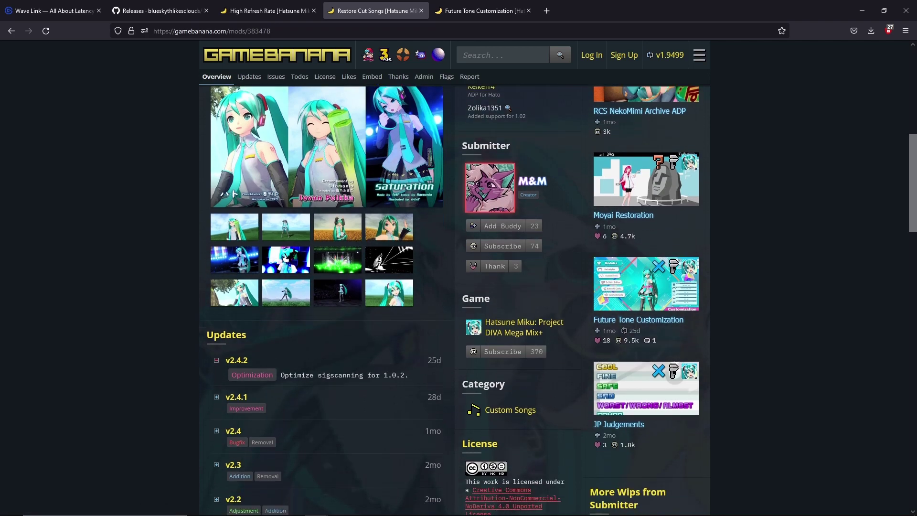
{"action": "scroll", "coordinate": [454, 286], "scroll_direction": "up", "scroll_amount": 4}
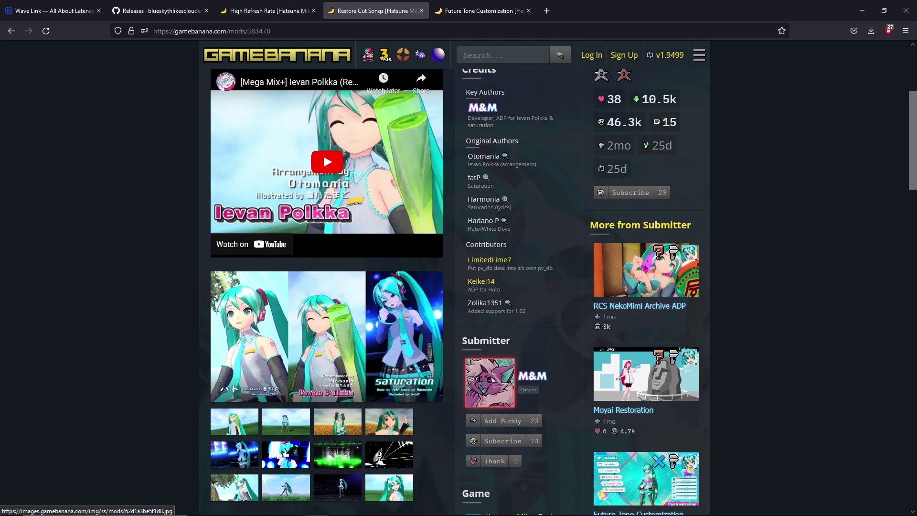
Examine the title and overview of the High Refresh Rate mod page.
{"action": "key", "text": "ctrl+Page_Up"}
{"action": "scroll", "coordinate": [455, 286], "scroll_direction": "up", "scroll_amount": 10}
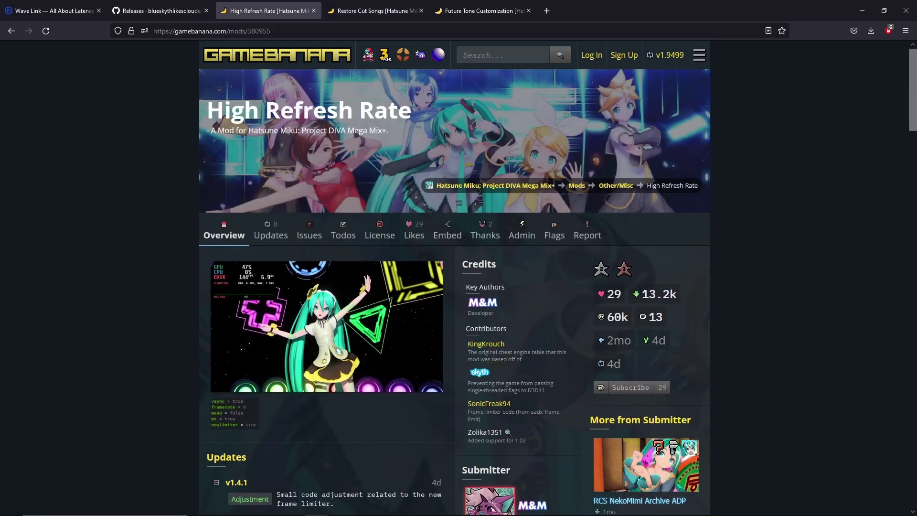
{"action": "left_click_drag", "start_coordinate": [412, 109], "coordinate": [207, 110]}
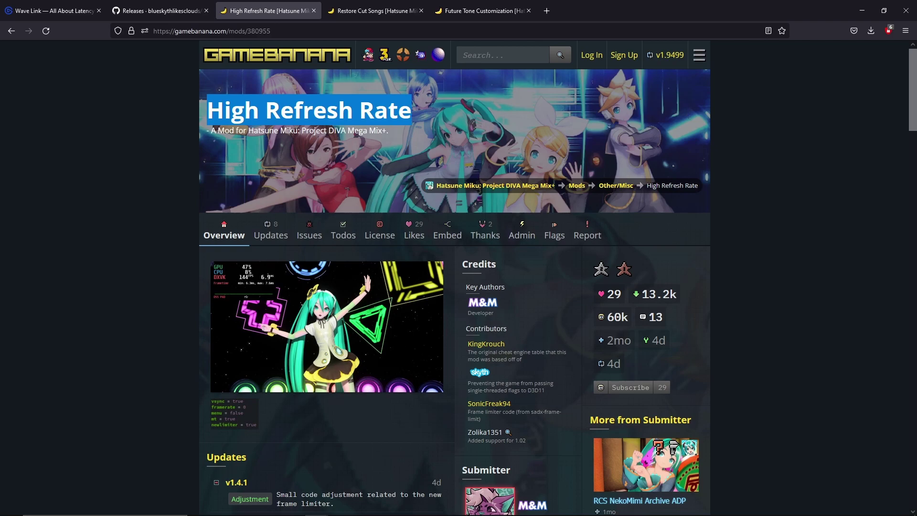
{"action": "left_click", "coordinate": [309, 110]}
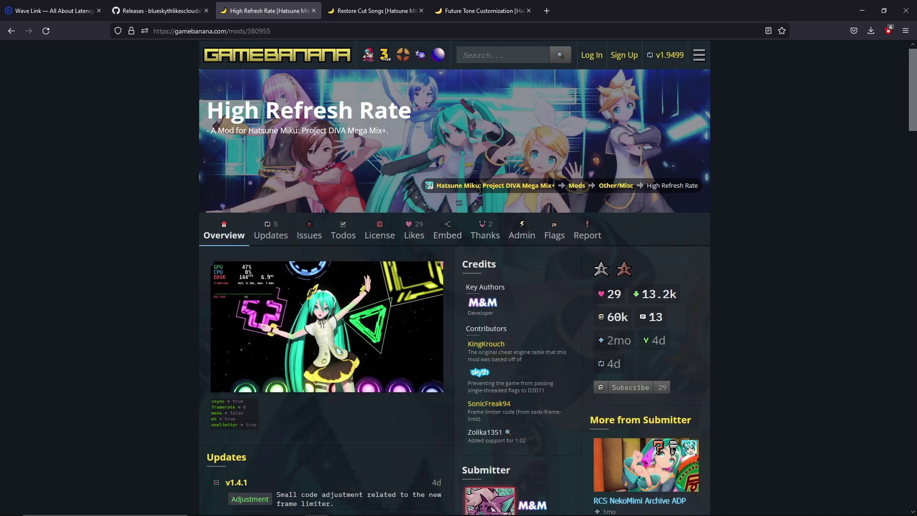
{"action": "scroll", "coordinate": [454, 291], "scroll_direction": "down", "scroll_amount": 2}
{"action": "scroll", "coordinate": [454, 291], "scroll_direction": "up", "scroll_amount": 2}
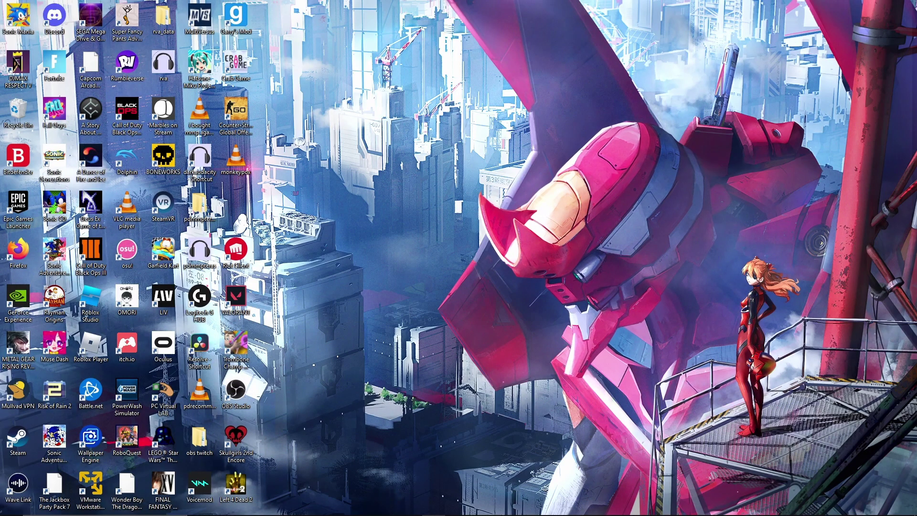
Switch to the Steam library and browse the local files of Hatsune Miku: Project DIVA Mega Mix+.
{"action": "left_click", "coordinate": [269, 505]}
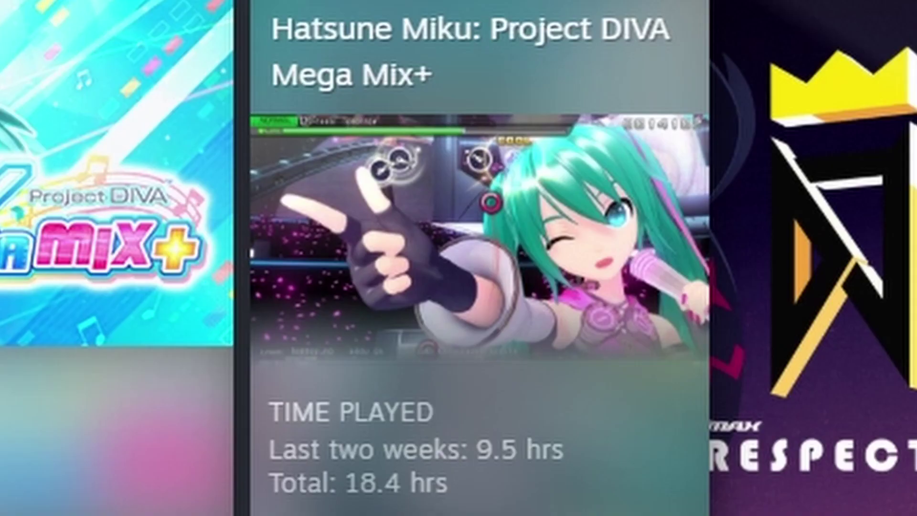
{"action": "right_click", "coordinate": [204, 269]}
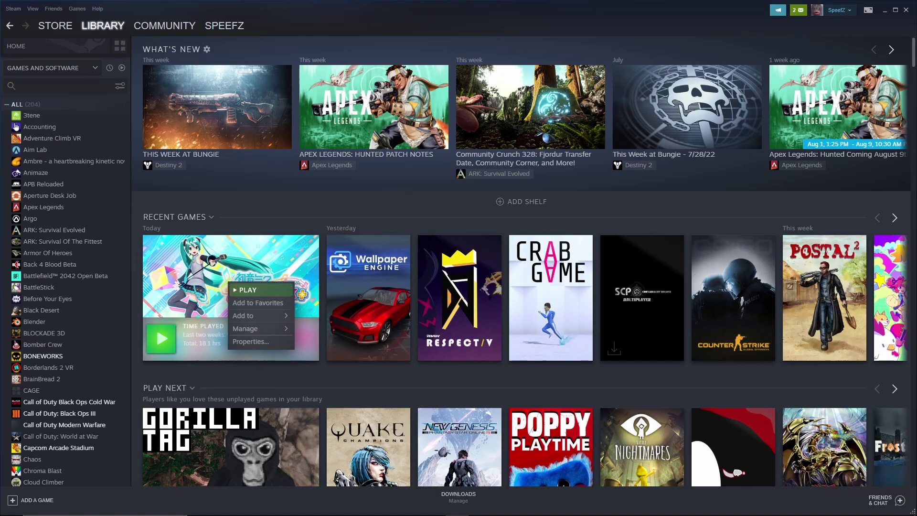
{"action": "mouse_move", "coordinate": [225, 312]}
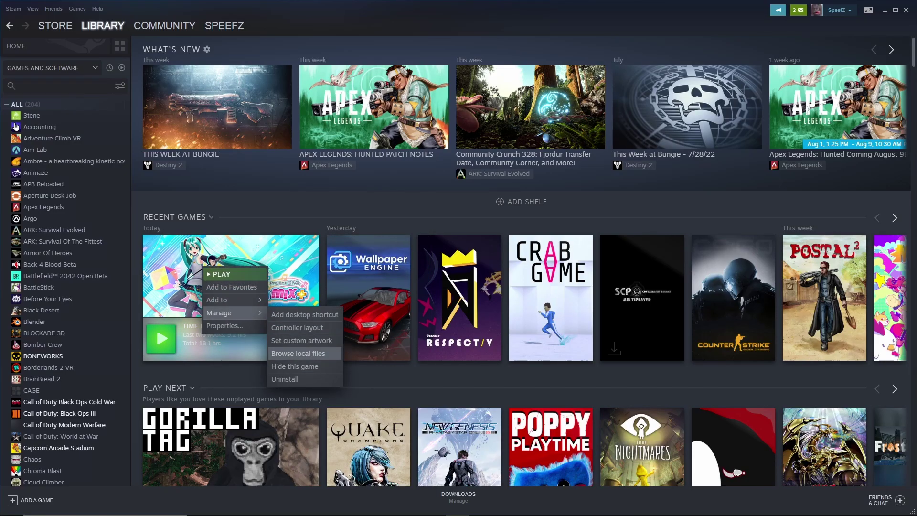
{"action": "left_click", "coordinate": [298, 353]}
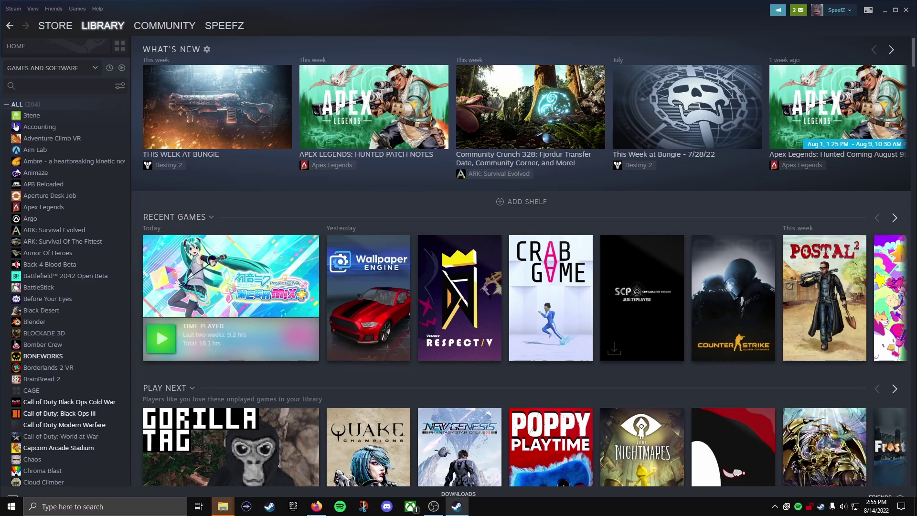
View the DLC list in the properties of Hatsune Miku: Project DIVA Mega Mix+ and close it.
{"action": "right_click", "coordinate": [230, 330]}
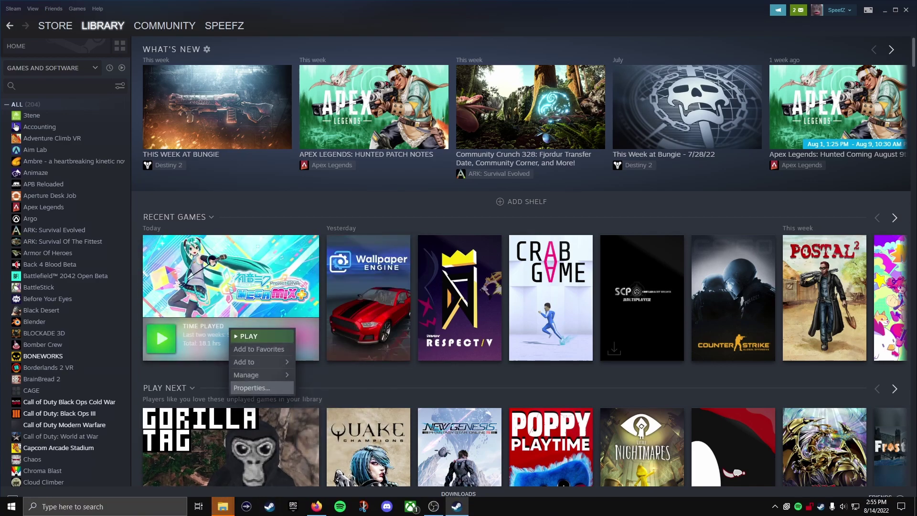
{"action": "left_click", "coordinate": [251, 387]}
{"action": "left_click_drag", "start_coordinate": [416, 122], "coordinate": [469, 136]}
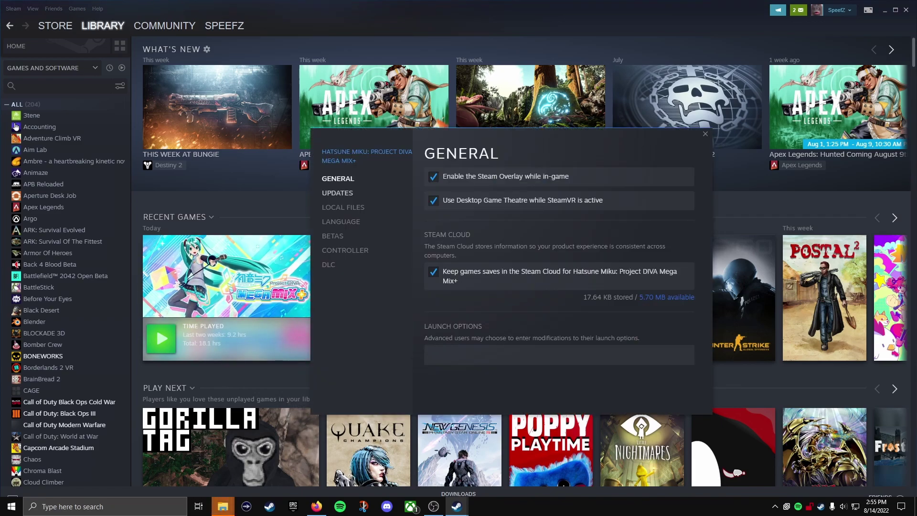
{"action": "left_click", "coordinate": [328, 264]}
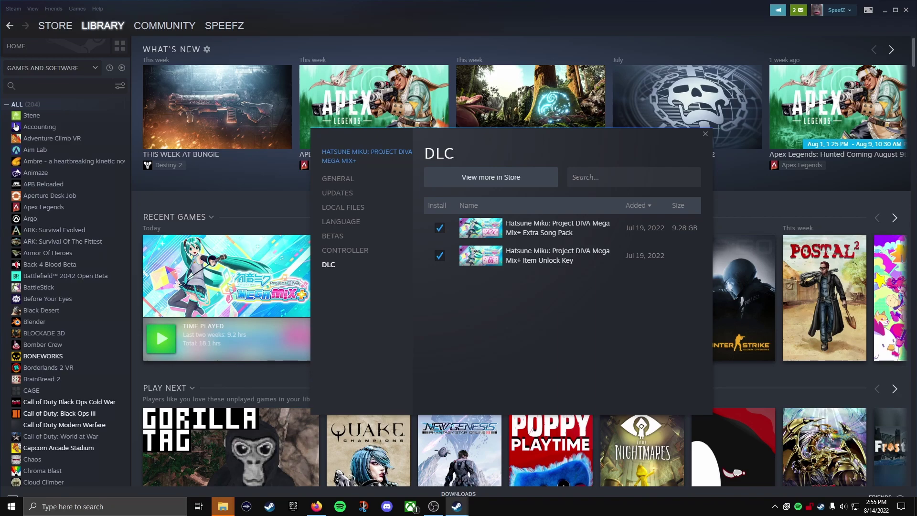
{"action": "left_click", "coordinate": [705, 134]}
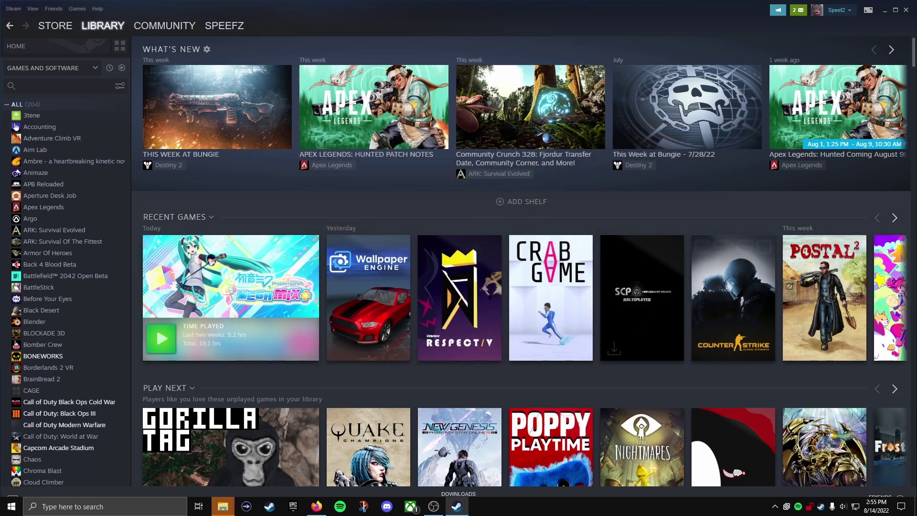
Bring up the game's install folder and the Downloads folder over it, and select the DivaModLoader archive.
{"action": "mouse_move", "coordinate": [222, 506]}
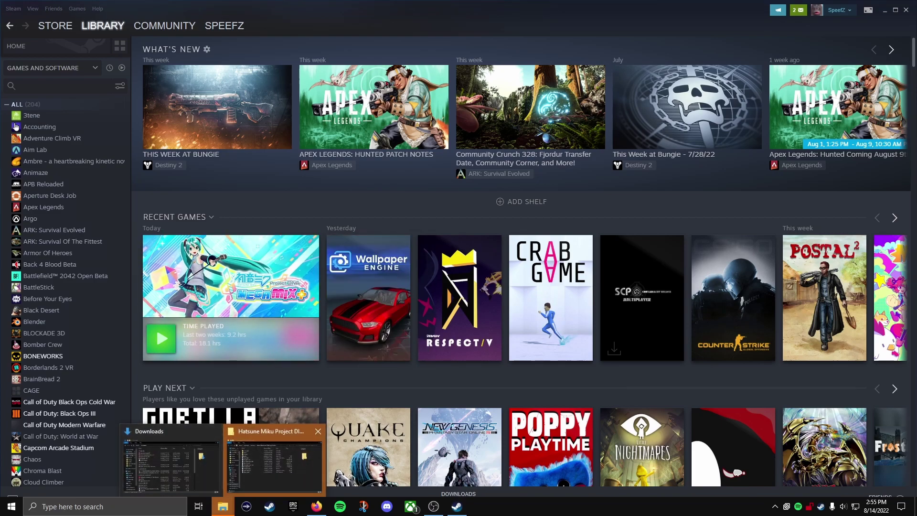
{"action": "left_click", "coordinate": [276, 461]}
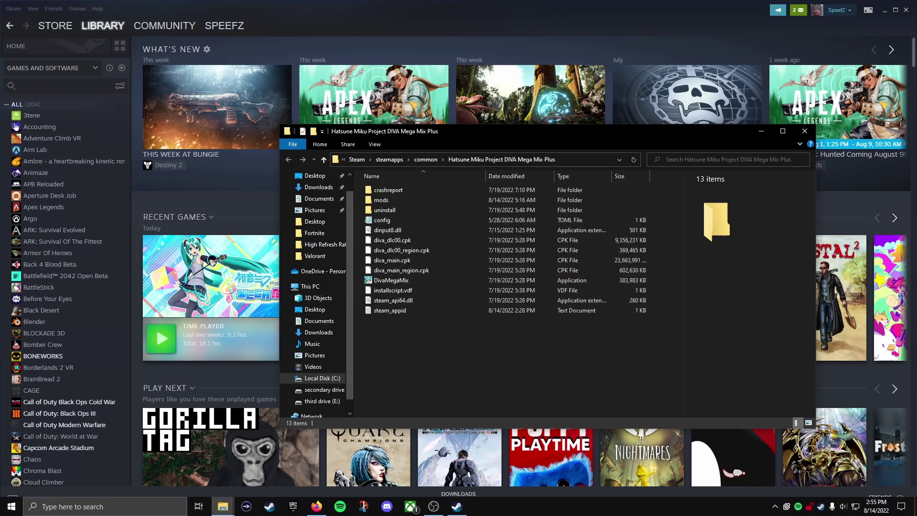
{"action": "mouse_move", "coordinate": [222, 506]}
{"action": "left_click", "coordinate": [171, 459]}
{"action": "left_click_drag", "start_coordinate": [340, 190], "coordinate": [417, 143]}
{"action": "left_click", "coordinate": [397, 241]}
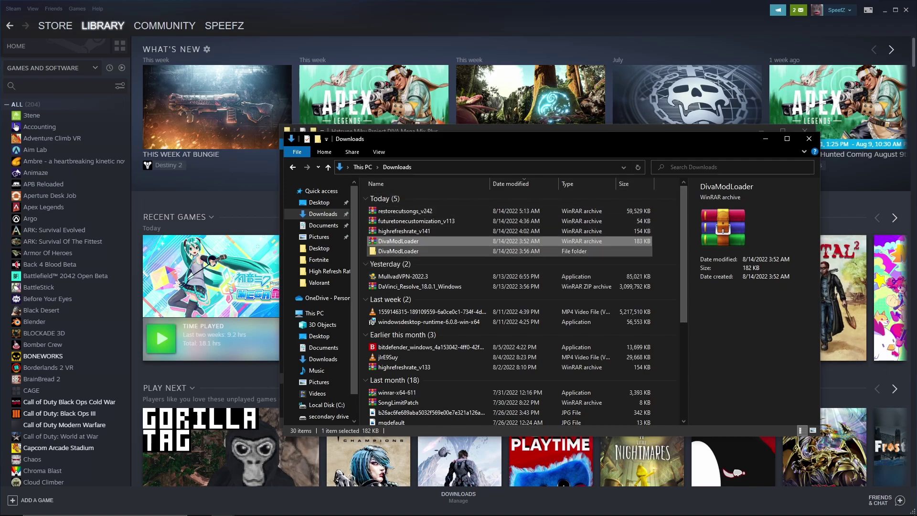
{"action": "left_click_drag", "start_coordinate": [555, 141], "coordinate": [642, 143]}
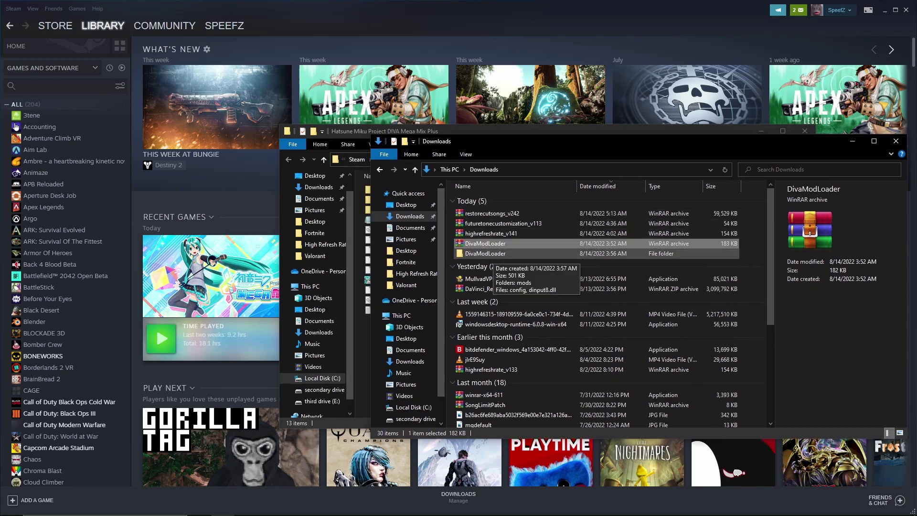
Open the extracted DivaModLoader folder beside the game folder and select its mods, config and dinput8.dll items.
{"action": "double_click", "coordinate": [483, 253]}
{"action": "left_click_drag", "start_coordinate": [461, 141], "coordinate": [592, 190]}
{"action": "left_click_drag", "start_coordinate": [620, 303], "coordinate": [609, 243]}
{"action": "left_click", "coordinate": [637, 313]}
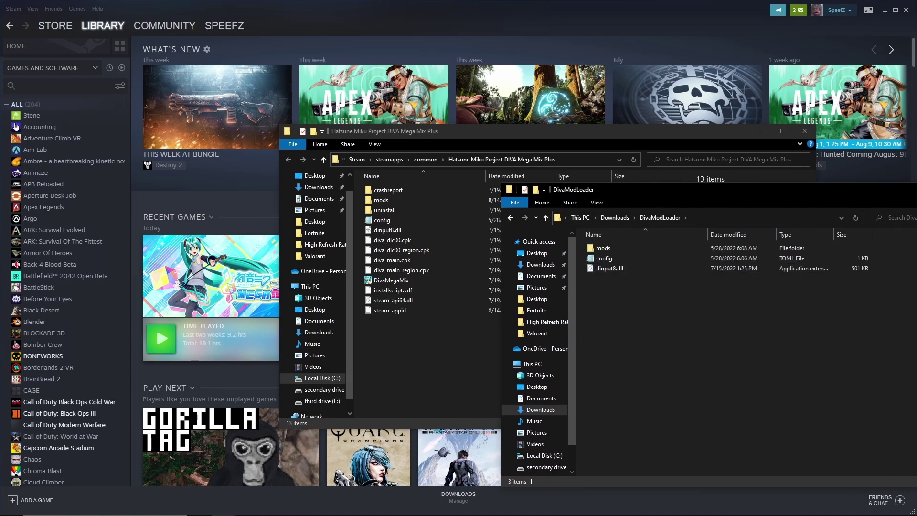
{"action": "key", "text": "ctrl+a"}
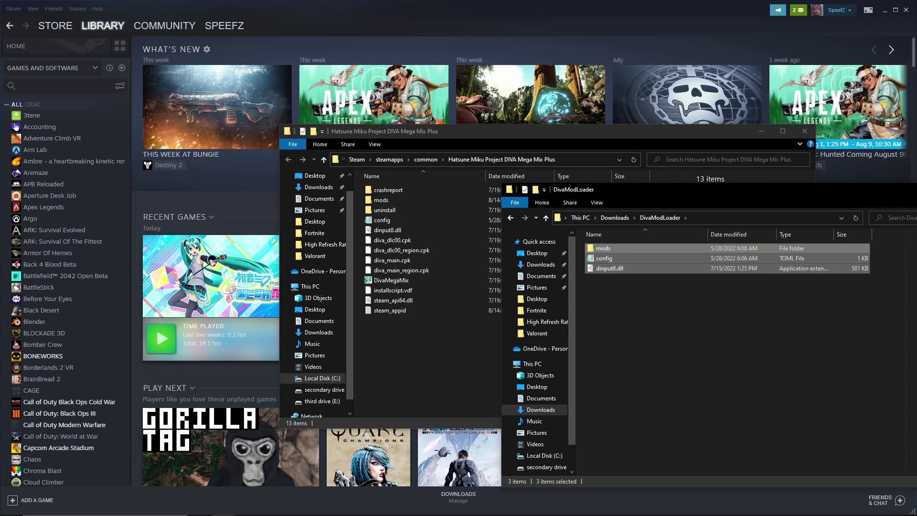
{"action": "left_click_drag", "start_coordinate": [692, 189], "coordinate": [585, 187]}
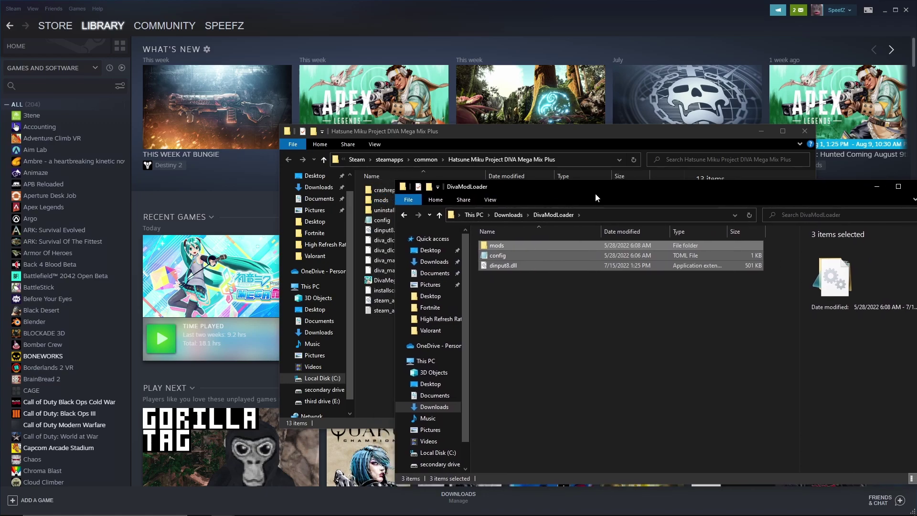
Return to Downloads, open the highrefreshrate_v141 archive and select the High Refresh Rate folder inside it.
{"action": "left_click", "coordinate": [439, 214]}
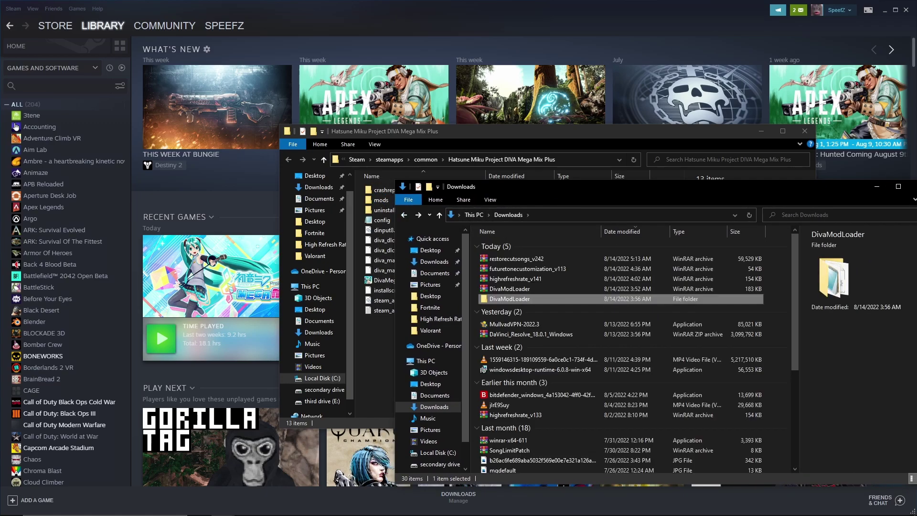
{"action": "left_click_drag", "start_coordinate": [558, 190], "coordinate": [701, 195]}
{"action": "double_click", "coordinate": [678, 283]}
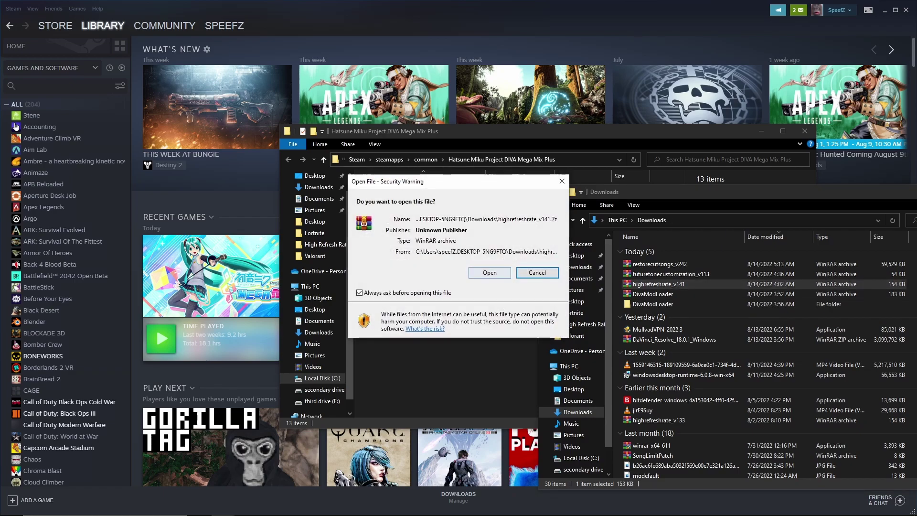
{"action": "left_click", "coordinate": [489, 272]}
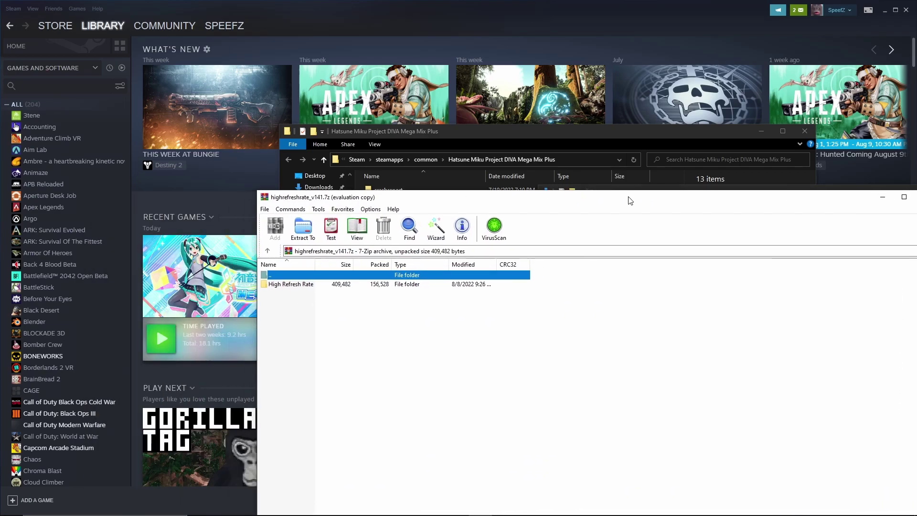
{"action": "left_click_drag", "start_coordinate": [500, 197], "coordinate": [757, 194]}
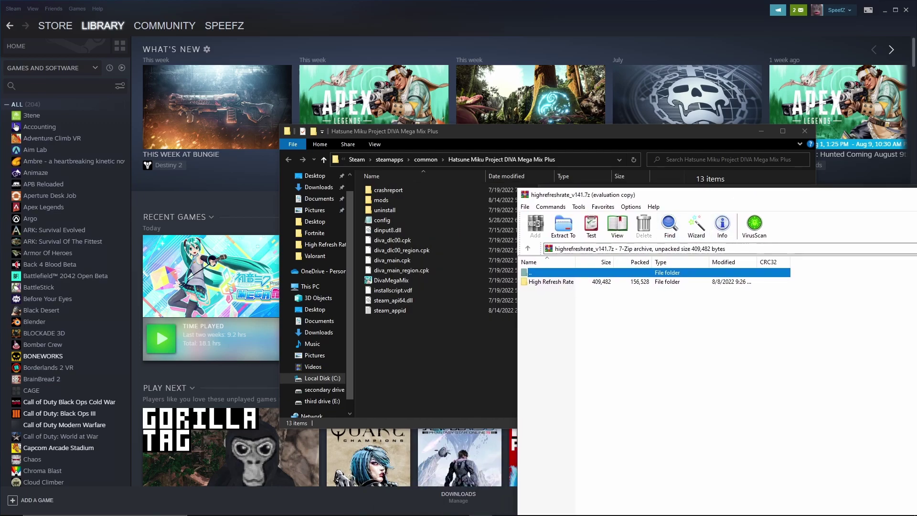
{"action": "key", "text": "Down"}
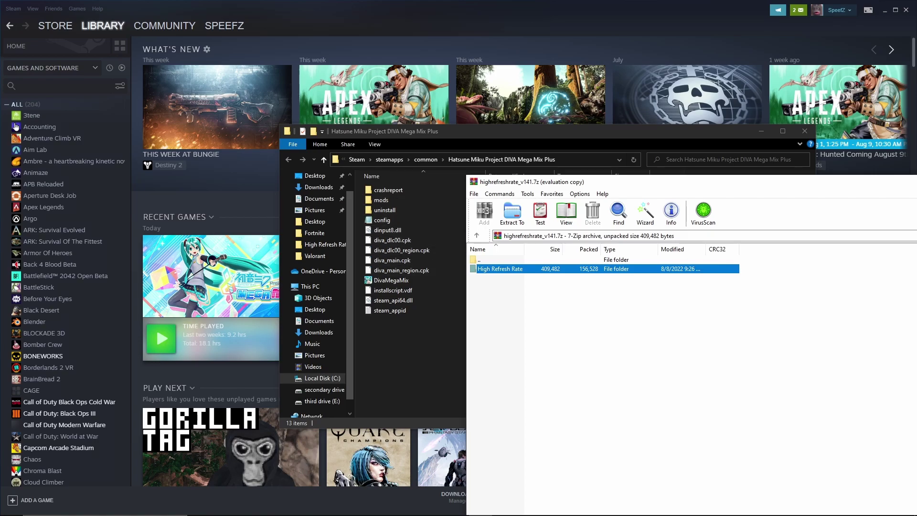
Open the mods folder in the game directory and go through the installed mod folders, from Template Mod to Future Tone Customization.
{"action": "left_click", "coordinate": [381, 200]}
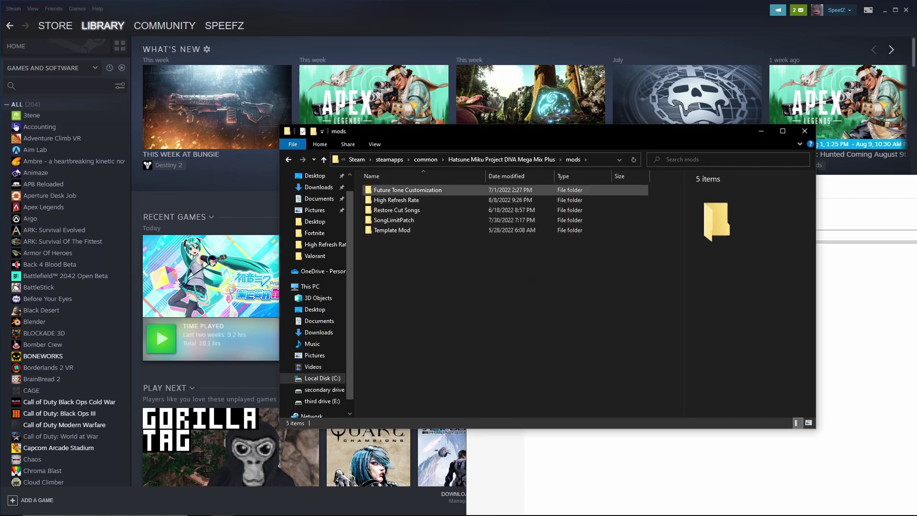
{"action": "left_click", "coordinate": [391, 230]}
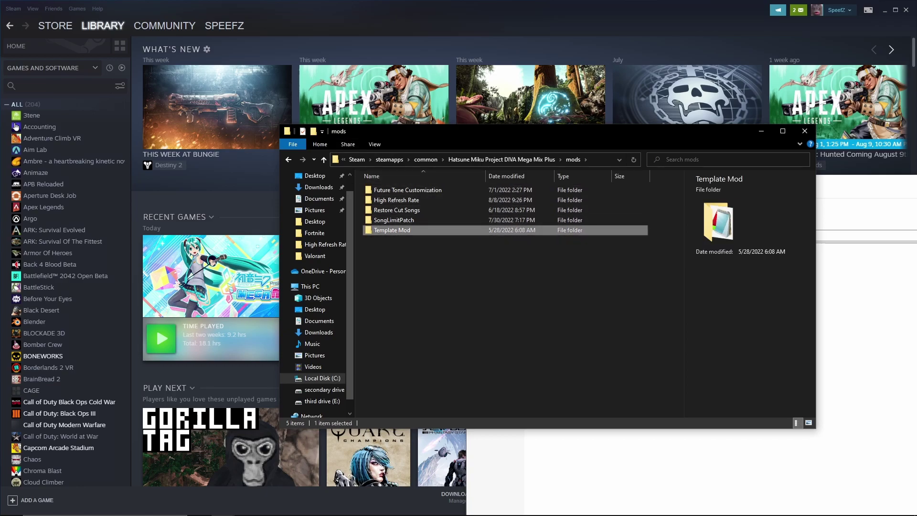
{"action": "left_click", "coordinate": [393, 220]}
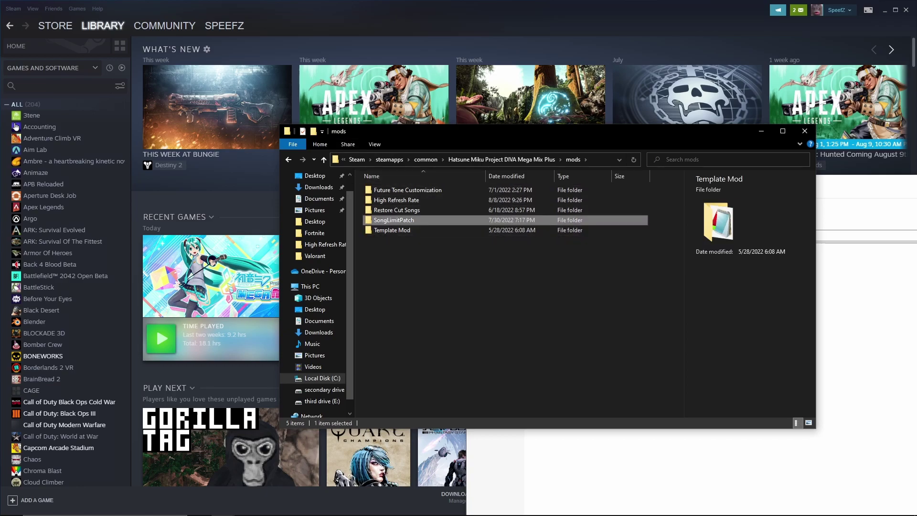
{"action": "key", "text": "Up"}
{"action": "key", "text": "Up"}
{"action": "key", "text": "Up"}
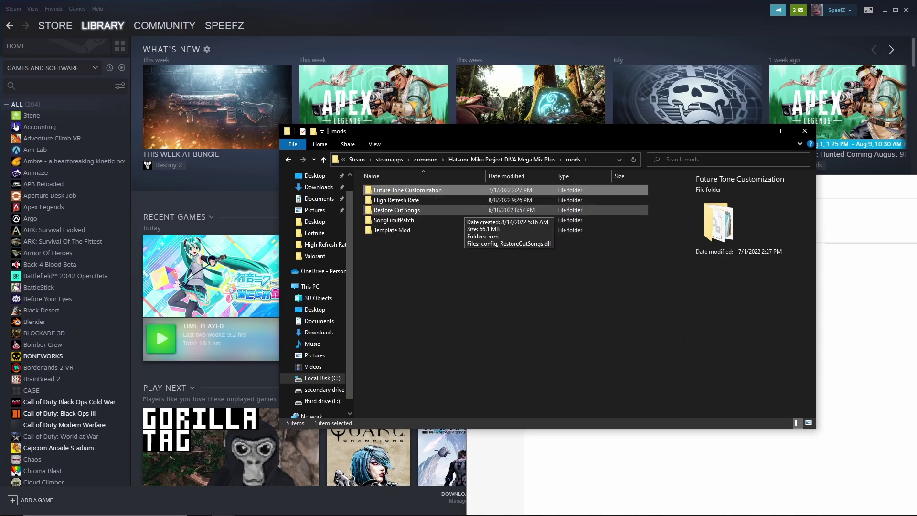
Clear the folder selection and close the highrefreshrate_v141 archive and Downloads windows, leaving only the mods folder open.
{"action": "left_click", "coordinate": [444, 258]}
{"action": "left_click_drag", "start_coordinate": [849, 184], "coordinate": [466, 185]}
{"action": "left_click", "coordinate": [755, 186]}
{"action": "left_click_drag", "start_coordinate": [822, 195], "coordinate": [460, 217]}
{"action": "left_click", "coordinate": [718, 211]}
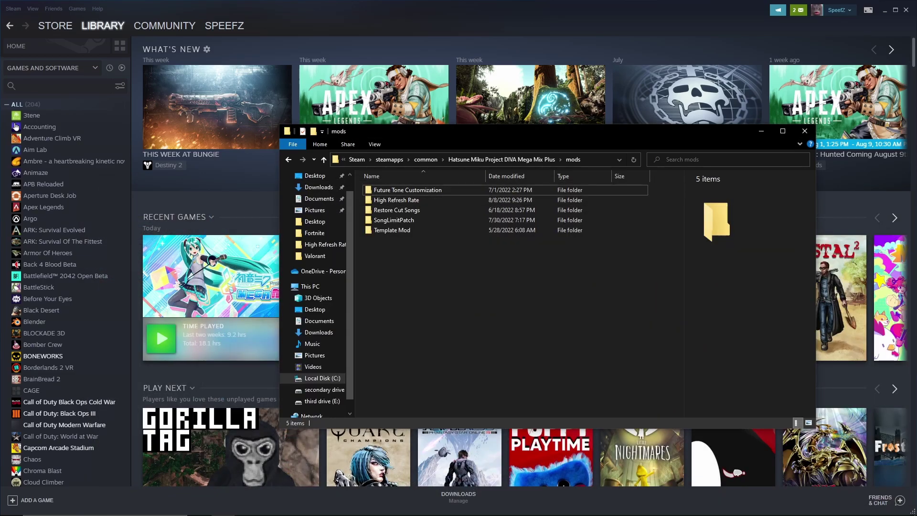
Open the High Refresh Rate mod folder, open its config file and close it again.
{"action": "key", "text": "Down"}
{"action": "key", "text": "Down"}
{"action": "key", "text": "Return"}
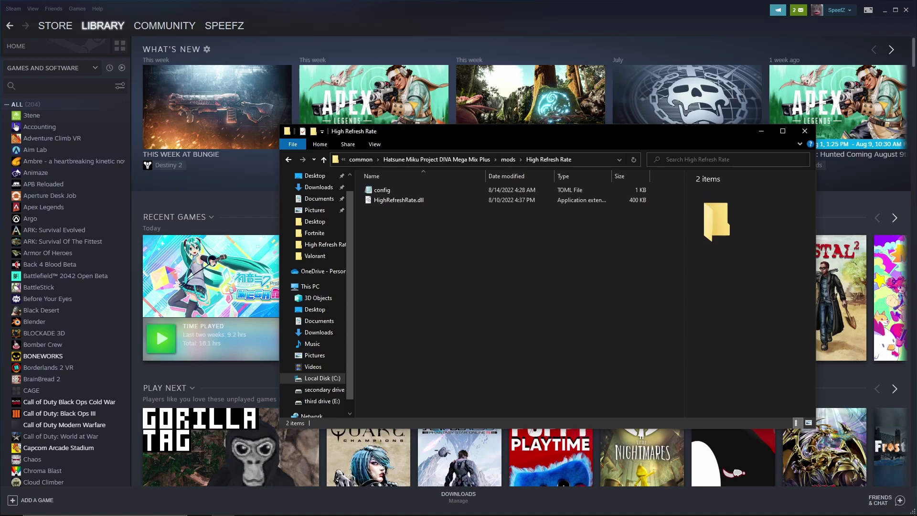
{"action": "key", "text": "Down"}
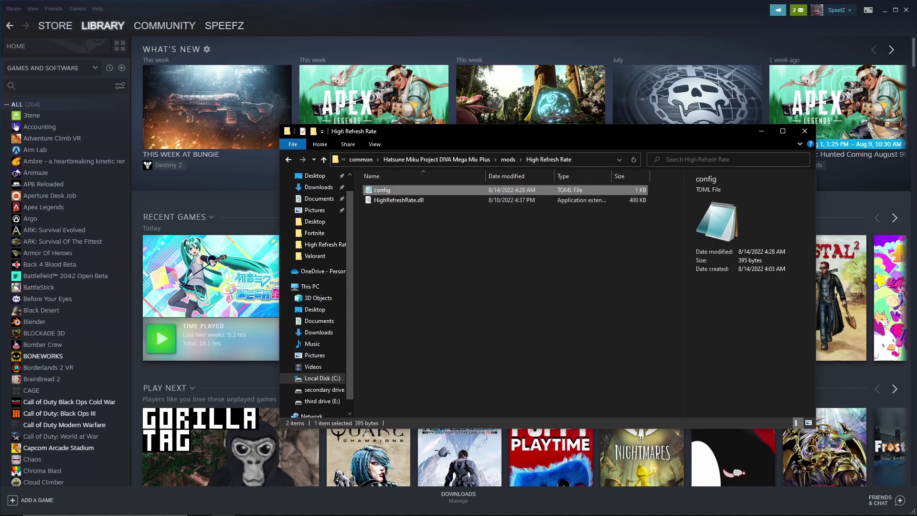
{"action": "key", "text": "Return"}
{"action": "left_click_drag", "start_coordinate": [438, 188], "coordinate": [379, 281]}
{"action": "key", "text": "alt+F4"}
Open the High Refresh Rate config with Notepad, always using that app for .toml files.
{"action": "key", "text": "Up"}
{"action": "key", "text": "shift+F10"}
{"action": "key", "text": "Down"}
{"action": "key", "text": "Down"}
{"action": "key", "text": "Down"}
{"action": "key", "text": "Return"}
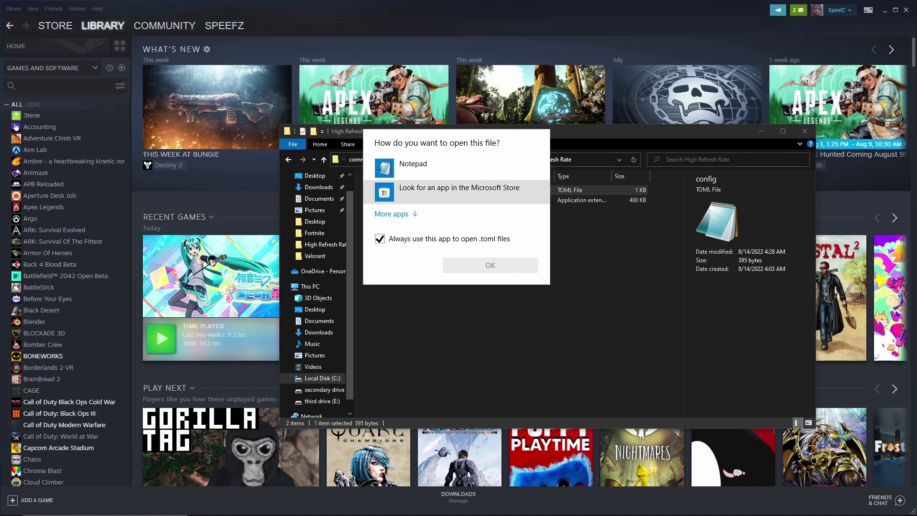
{"action": "left_click", "coordinate": [456, 167]}
{"action": "left_click", "coordinate": [490, 265]}
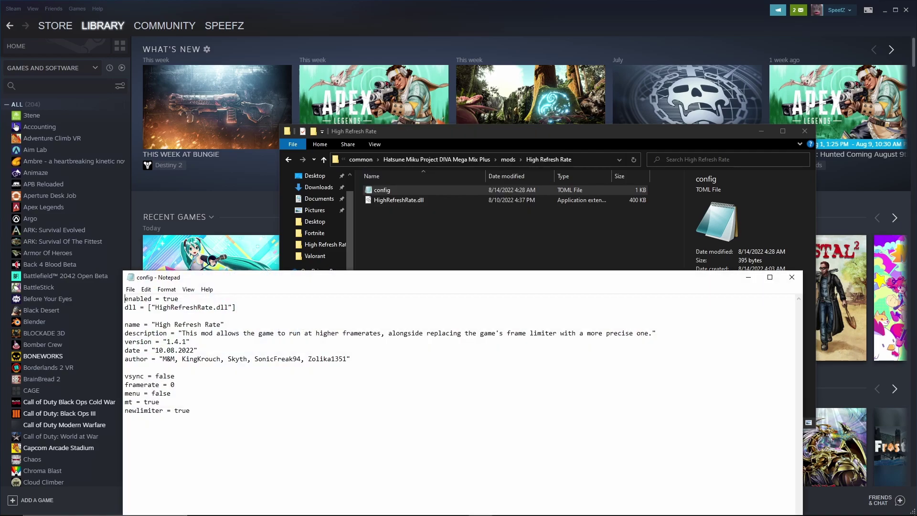
Highlight the vsync value in the config, try a framerate of 144 and set it back to 0.
{"action": "left_click_drag", "start_coordinate": [421, 279], "coordinate": [639, 159]}
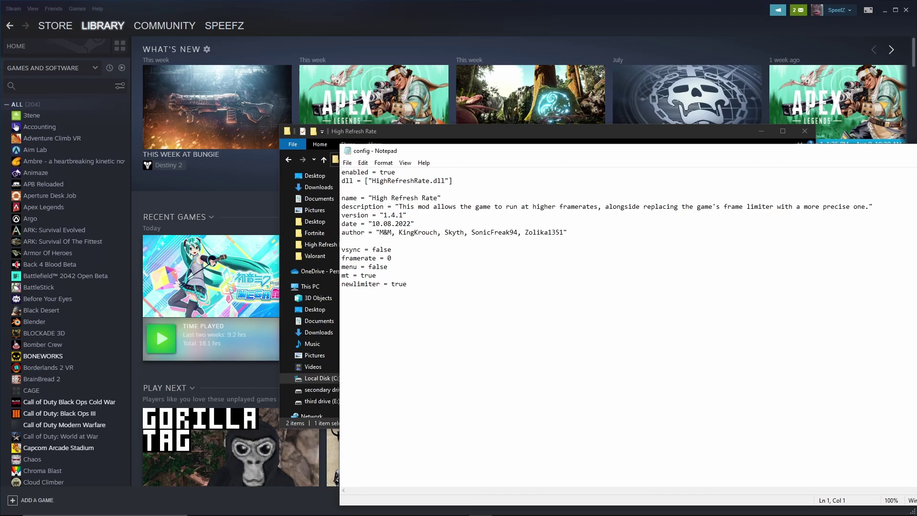
{"action": "left_click_drag", "start_coordinate": [392, 250], "coordinate": [372, 249]}
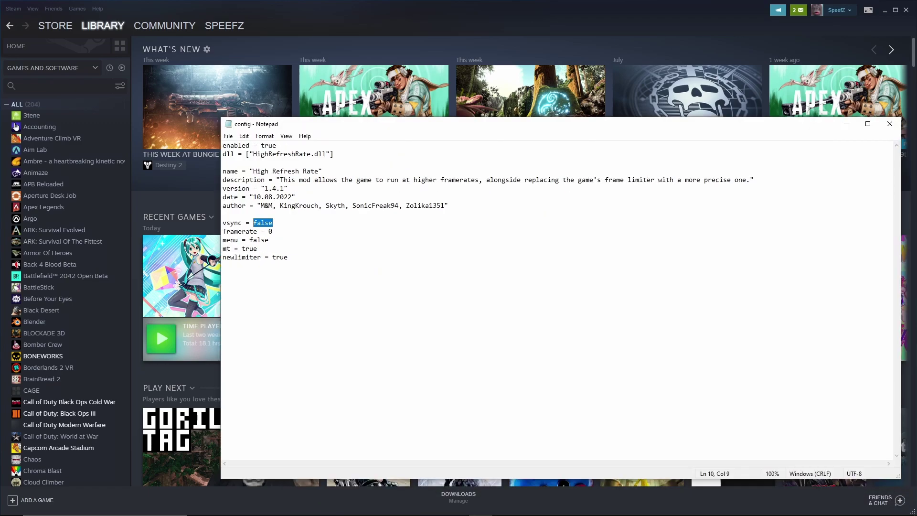
{"action": "left_click", "coordinate": [273, 231]}
{"action": "key", "text": "BackSpace"}
{"action": "type", "text": "144"}
{"action": "key", "text": "BackSpace"}
{"action": "key", "text": "BackSpace"}
{"action": "key", "text": "BackSpace"}
{"action": "type", "text": "0"}
Examine the menu value and the rest of the settings block in the High Refresh Rate config.
{"action": "left_click_drag", "start_coordinate": [249, 239], "coordinate": [269, 240]}
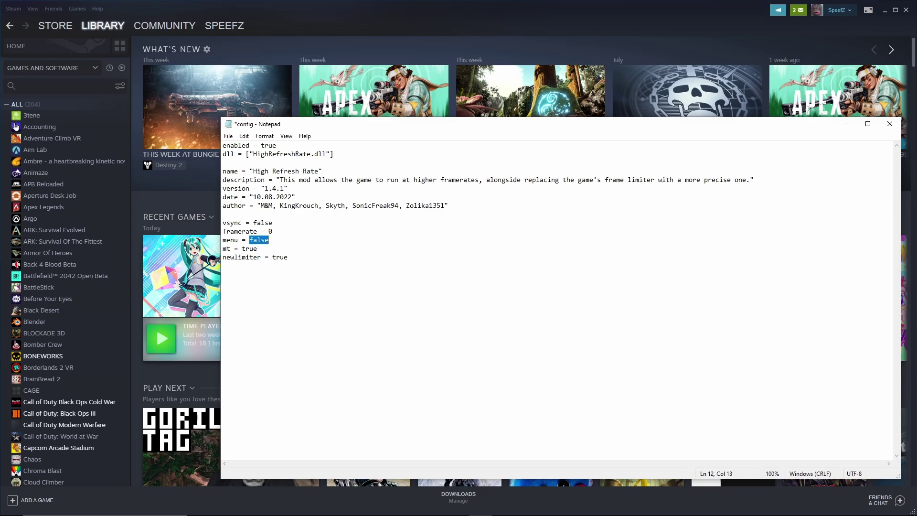
{"action": "left_click", "coordinate": [269, 240]}
{"action": "left_click_drag", "start_coordinate": [557, 129], "coordinate": [489, 136]}
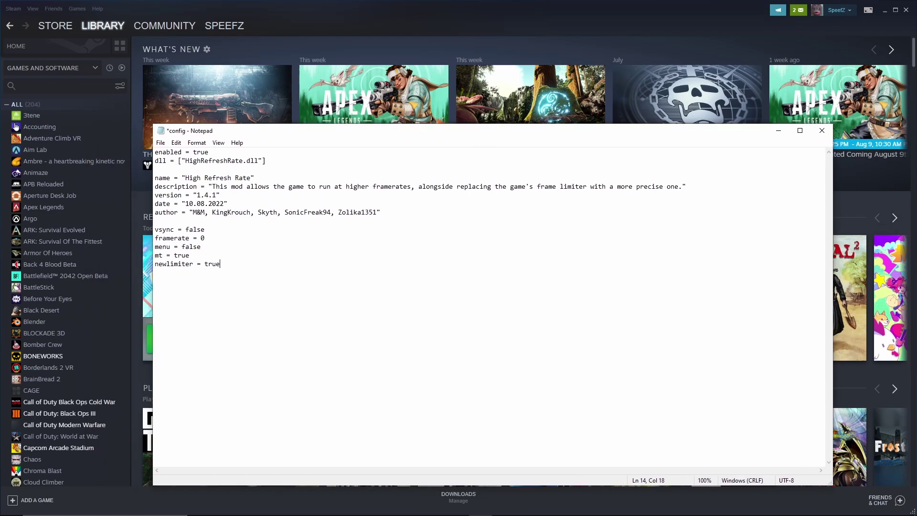
{"action": "left_click_drag", "start_coordinate": [155, 229], "coordinate": [154, 272]}
{"action": "left_click", "coordinate": [155, 272]}
Highlight the vsync value once more and close the High Refresh Rate config file.
{"action": "key", "text": "Up"}
{"action": "key", "text": "Up"}
{"action": "key", "text": "Up"}
{"action": "key", "text": "Up"}
{"action": "key", "text": "Up"}
{"action": "key", "text": "End"}
{"action": "key", "text": "shift+Left"}
{"action": "key", "text": "shift+Left"}
{"action": "key", "text": "shift+Left"}
{"action": "key", "text": "shift+Left"}
{"action": "key", "text": "shift+Left"}
{"action": "key", "text": "alt+F4"}
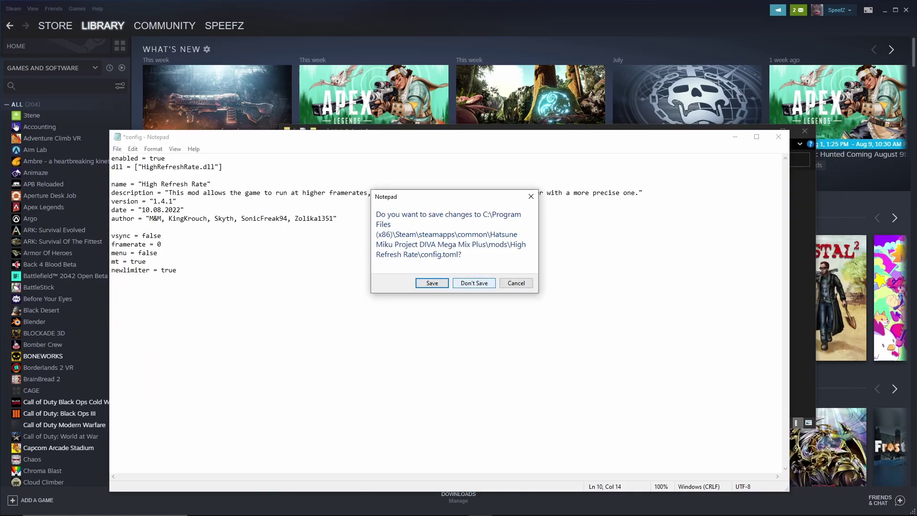
{"action": "key", "text": "Return"}
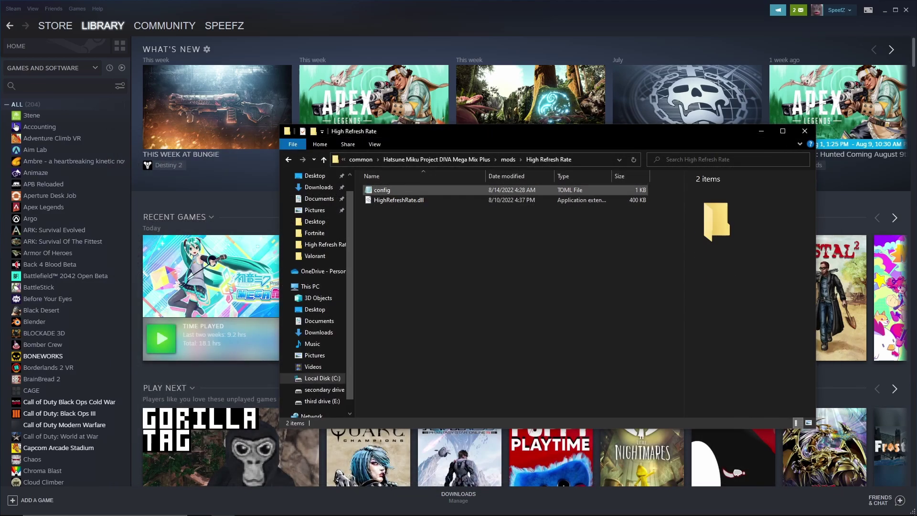
Return to the main Hatsune Miku Project DIVA Mega Mix Plus folder and bring up the High Refresh Rate page in Firefox.
{"action": "left_click", "coordinate": [508, 160]}
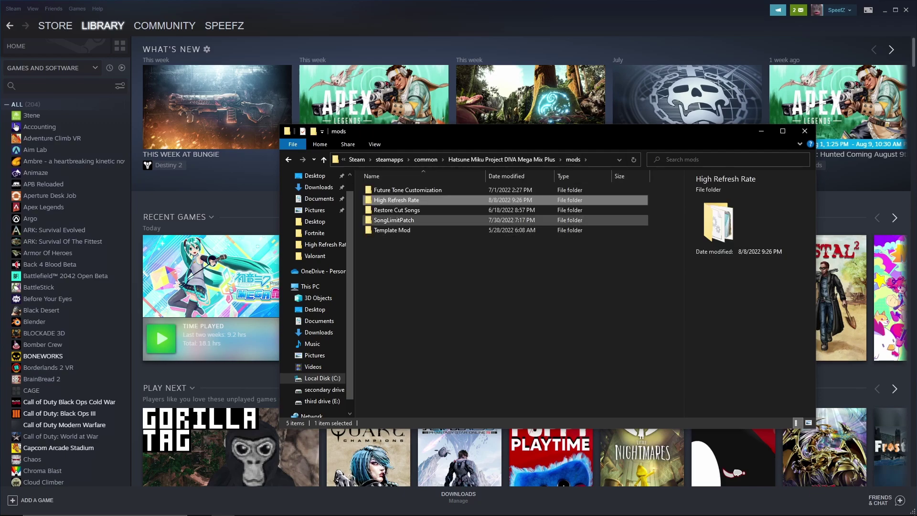
{"action": "left_click", "coordinate": [500, 160]}
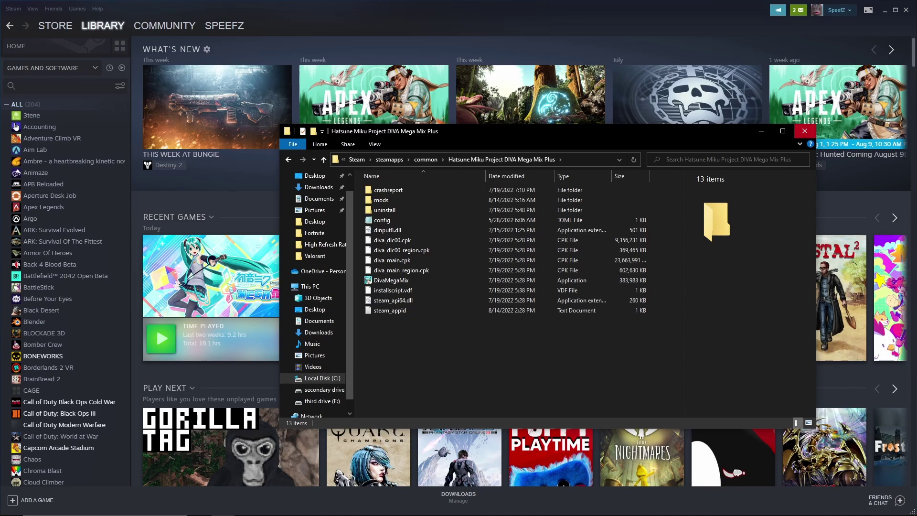
{"action": "left_click", "coordinate": [316, 506]}
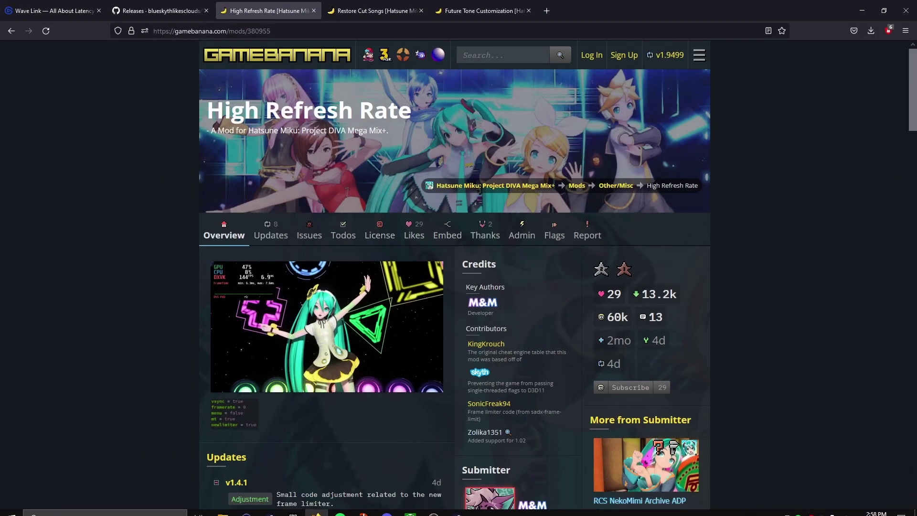
{"action": "scroll", "coordinate": [454, 287], "scroll_direction": "down", "scroll_amount": 5}
{"action": "scroll", "coordinate": [453, 287], "scroll_direction": "up", "scroll_amount": 3}
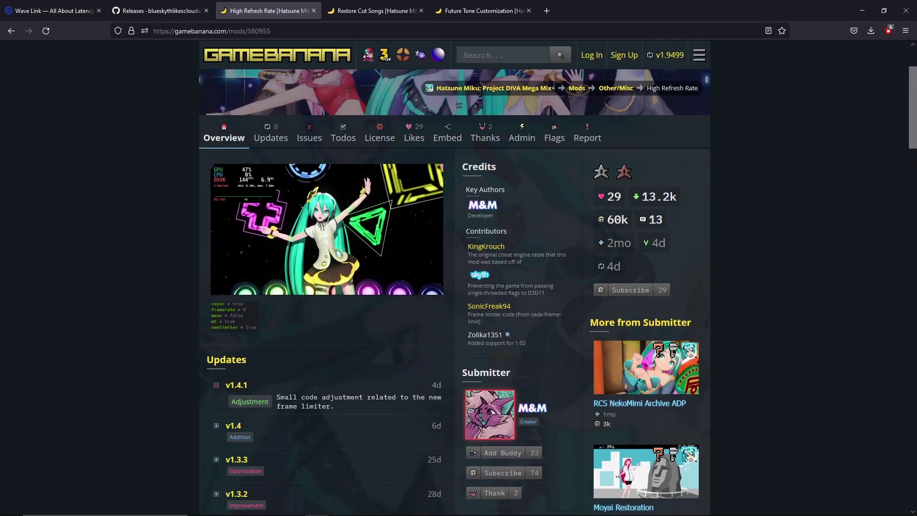
Open VirusTotal in a new tab and submit restorecutsongs_v242 from the Downloads folder for scanning.
{"action": "left_click", "coordinate": [546, 11]}
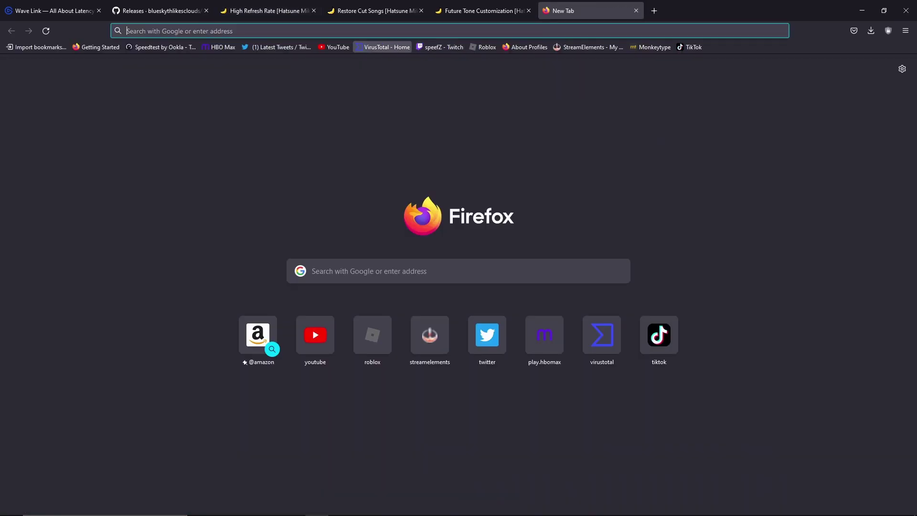
{"action": "left_click", "coordinate": [382, 47]}
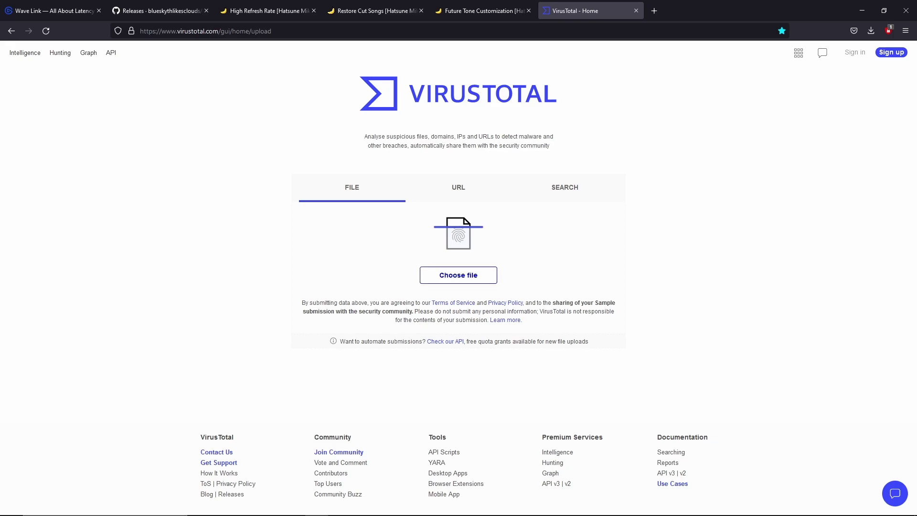
{"action": "left_click", "coordinate": [459, 275]}
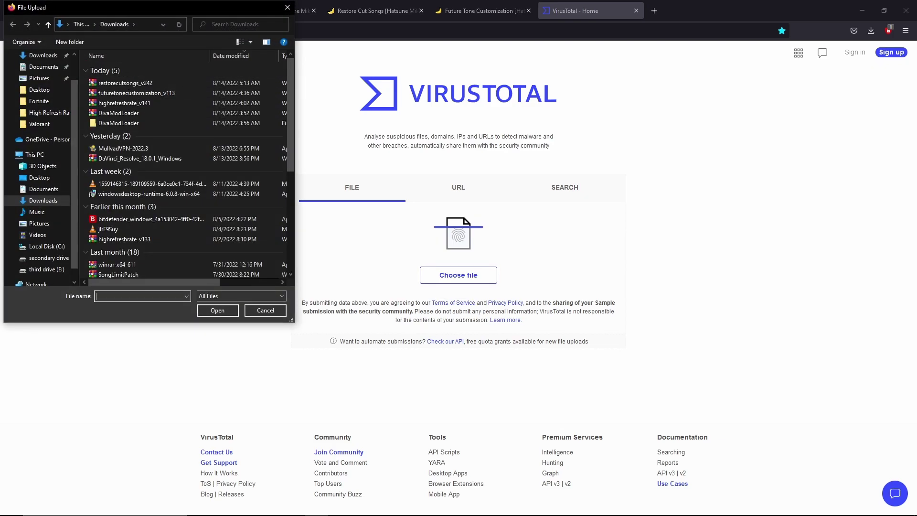
{"action": "left_click_drag", "start_coordinate": [129, 10], "coordinate": [642, 163]}
{"action": "left_click", "coordinate": [641, 237]}
{"action": "left_click", "coordinate": [732, 463]}
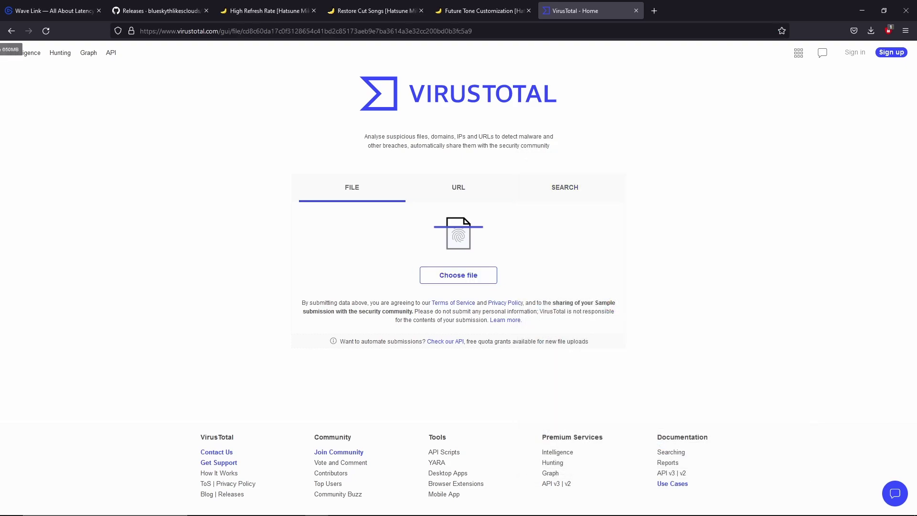
Examine the antivirus engine results for the file, highlight the final block of engines, and close the VirusTotal tab.
{"action": "scroll", "coordinate": [458, 286], "scroll_direction": "down", "scroll_amount": 6}
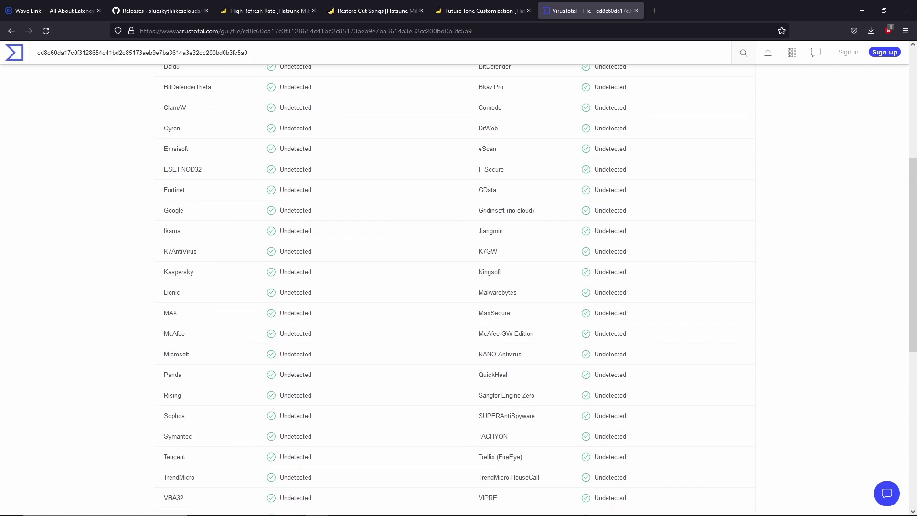
{"action": "scroll", "coordinate": [458, 286], "scroll_direction": "down", "scroll_amount": 2}
{"action": "scroll", "coordinate": [458, 287], "scroll_direction": "up", "scroll_amount": 5}
{"action": "scroll", "coordinate": [458, 286], "scroll_direction": "down", "scroll_amount": 10}
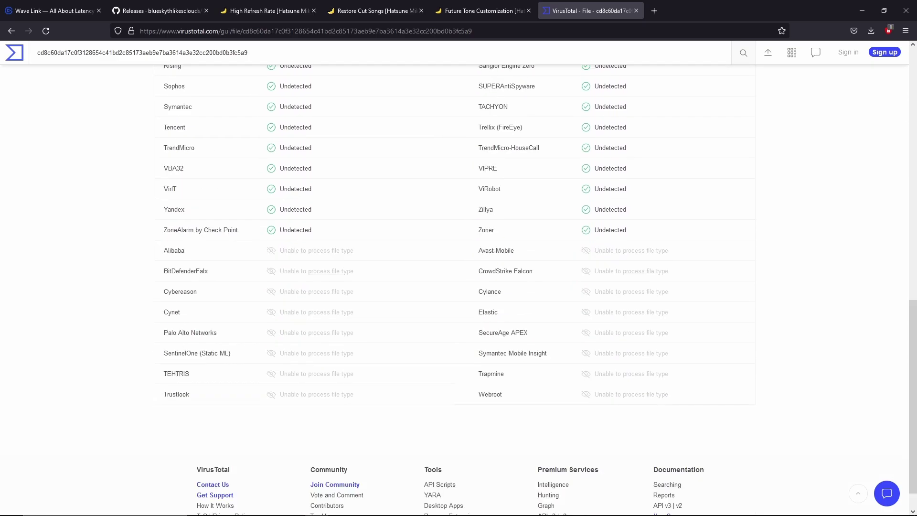
{"action": "left_click_drag", "start_coordinate": [163, 251], "coordinate": [668, 395]}
{"action": "left_click", "coordinate": [678, 395]}
{"action": "scroll", "coordinate": [678, 394], "scroll_direction": "up", "scroll_amount": 4}
{"action": "scroll", "coordinate": [459, 286], "scroll_direction": "up", "scroll_amount": 7}
{"action": "scroll", "coordinate": [459, 286], "scroll_direction": "down", "scroll_amount": 5}
{"action": "scroll", "coordinate": [458, 286], "scroll_direction": "up", "scroll_amount": 5}
{"action": "left_click", "coordinate": [291, 191]}
{"action": "left_click", "coordinate": [350, 191]}
{"action": "left_click", "coordinate": [636, 10]}
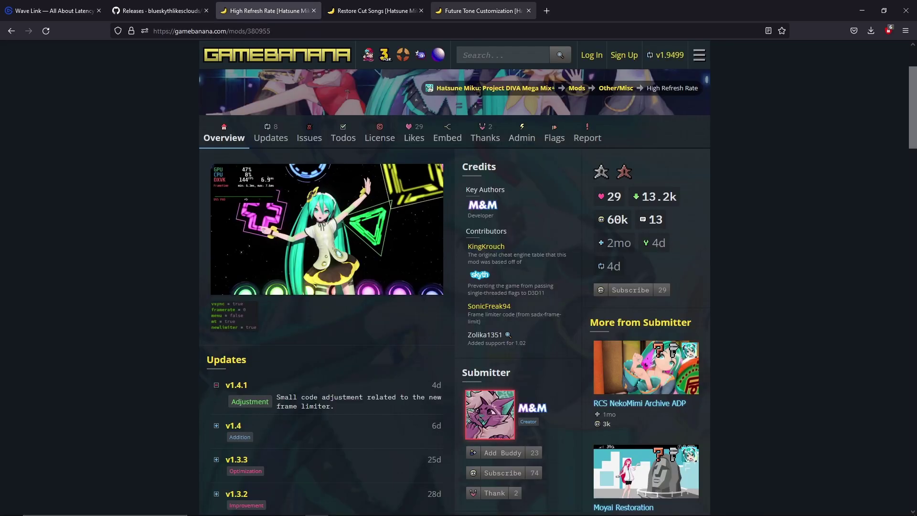
Skim the High Refresh Rate page, look through the other open mod pages, and bring up the Wave Link latency article.
{"action": "scroll", "coordinate": [459, 287], "scroll_direction": "down", "scroll_amount": 8}
{"action": "scroll", "coordinate": [458, 286], "scroll_direction": "up", "scroll_amount": 10}
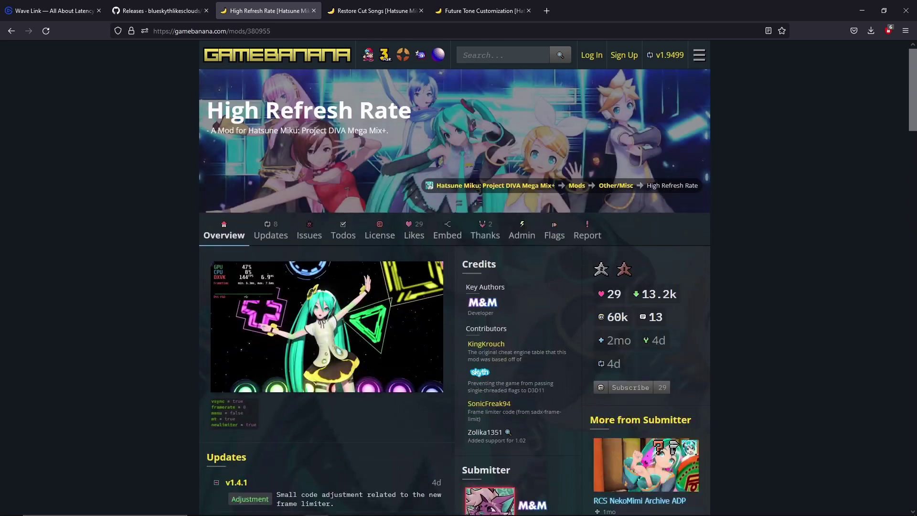
{"action": "key", "text": "ctrl+Tab"}
{"action": "key", "text": "ctrl+Tab"}
{"action": "key", "text": "ctrl+shift+Tab"}
{"action": "key", "text": "ctrl+Tab"}
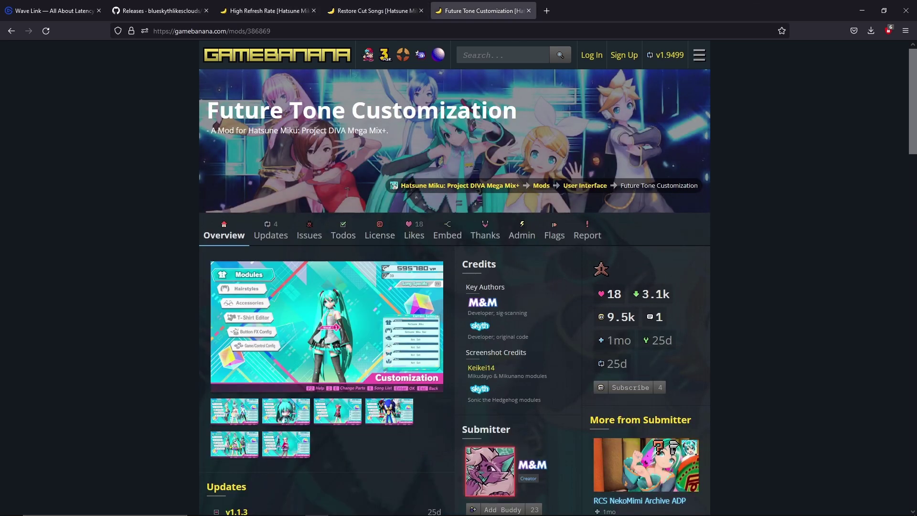
{"action": "key", "text": "ctrl+shift+Tab"}
{"action": "key", "text": "ctrl+shift+Tab"}
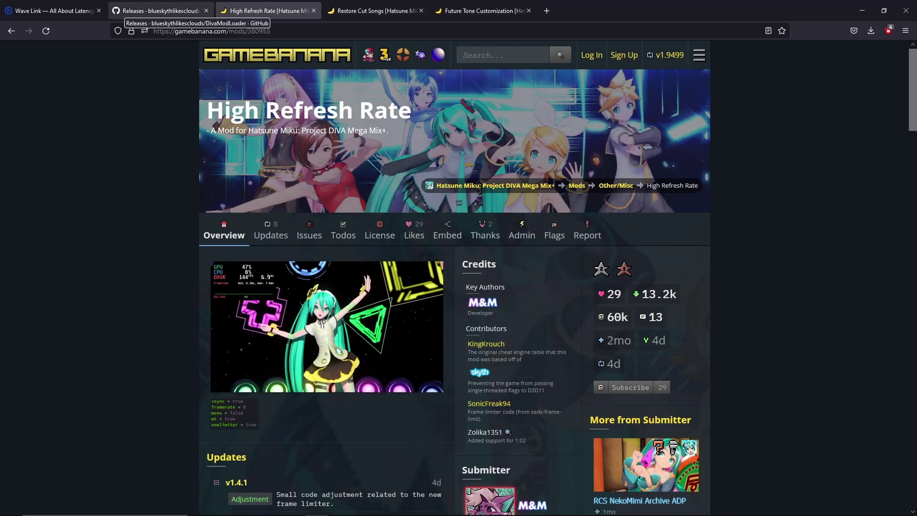
{"action": "key", "text": "ctrl+shift+Tab"}
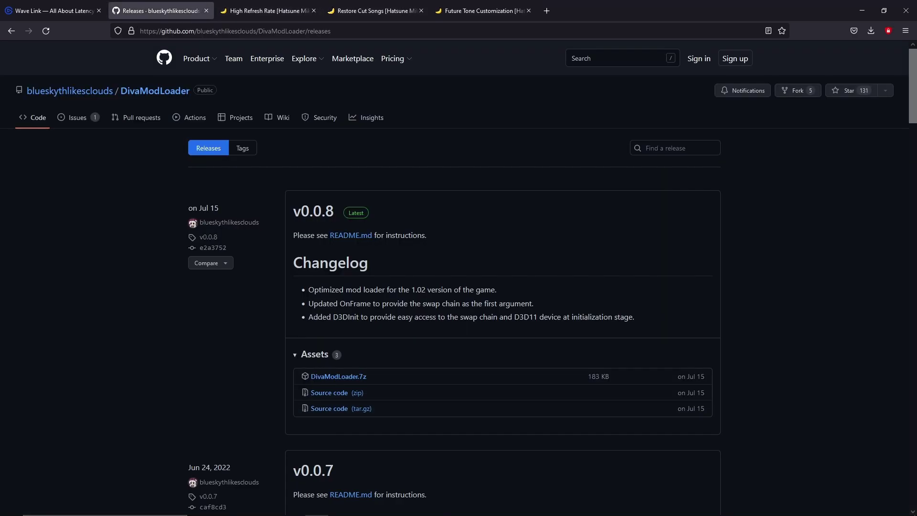
{"action": "key", "text": "ctrl+shift+Tab"}
{"action": "key", "text": "ctrl+Tab"}
{"action": "key", "text": "ctrl+shift+Tab"}
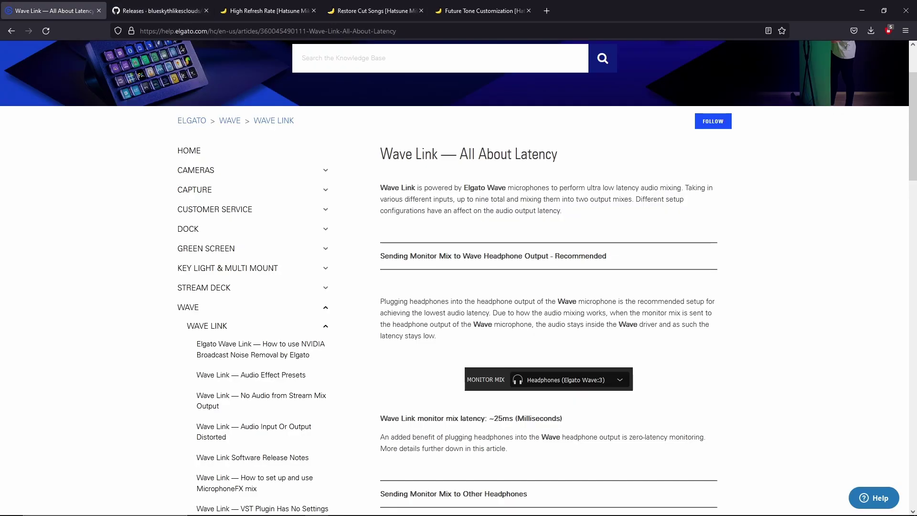
Highlight the Wave Link monitor mix latency figure in the article and return to the DivaModLoader releases page.
{"action": "scroll", "coordinate": [549, 277], "scroll_direction": "down", "scroll_amount": 6}
{"action": "scroll", "coordinate": [549, 276], "scroll_direction": "up", "scroll_amount": 3}
{"action": "left_click_drag", "start_coordinate": [485, 272], "coordinate": [563, 271]}
{"action": "left_click", "coordinate": [494, 272]}
{"action": "left_click_drag", "start_coordinate": [494, 272], "coordinate": [564, 272]}
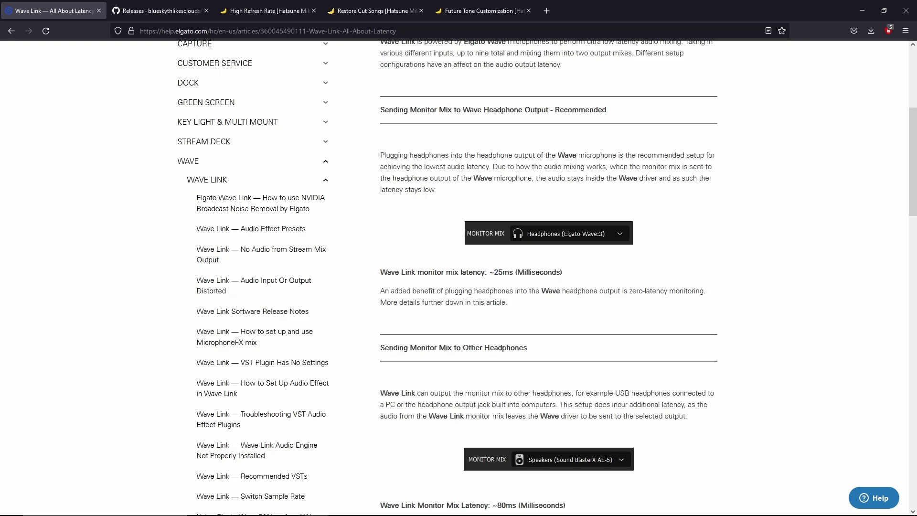
{"action": "scroll", "coordinate": [549, 277], "scroll_direction": "up", "scroll_amount": 4}
{"action": "key", "text": "ctrl+Tab"}
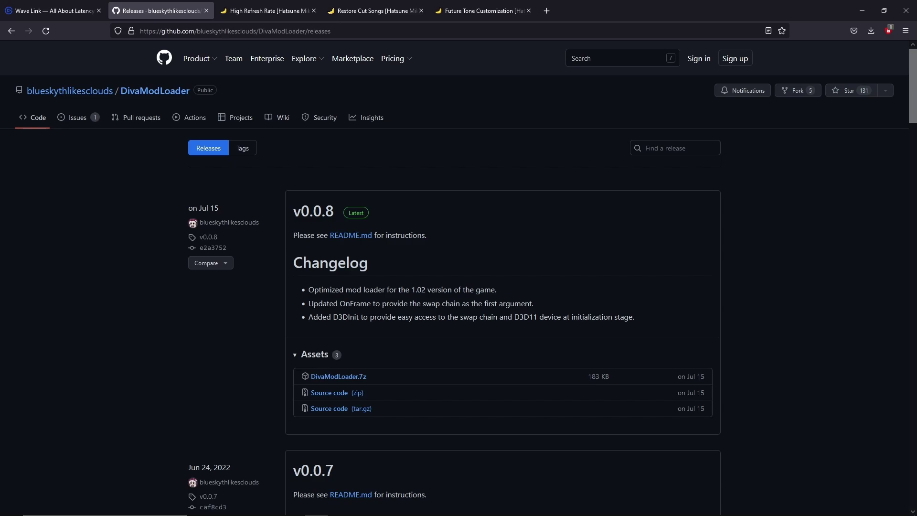
Review the High Refresh Rate, Future Tone Customization and Restore Cut Songs pages, highlighting each mod's title.
{"action": "left_click", "coordinate": [268, 11]}
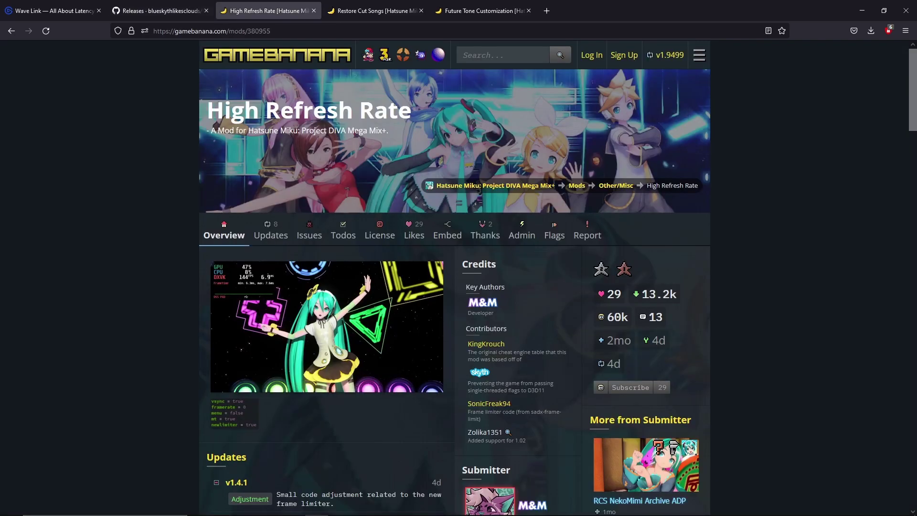
{"action": "left_click_drag", "start_coordinate": [416, 110], "coordinate": [224, 110]}
{"action": "scroll", "coordinate": [458, 287], "scroll_direction": "down", "scroll_amount": 8}
{"action": "scroll", "coordinate": [458, 286], "scroll_direction": "up", "scroll_amount": 8}
{"action": "key", "text": "ctrl+Tab"}
{"action": "key", "text": "ctrl+Tab"}
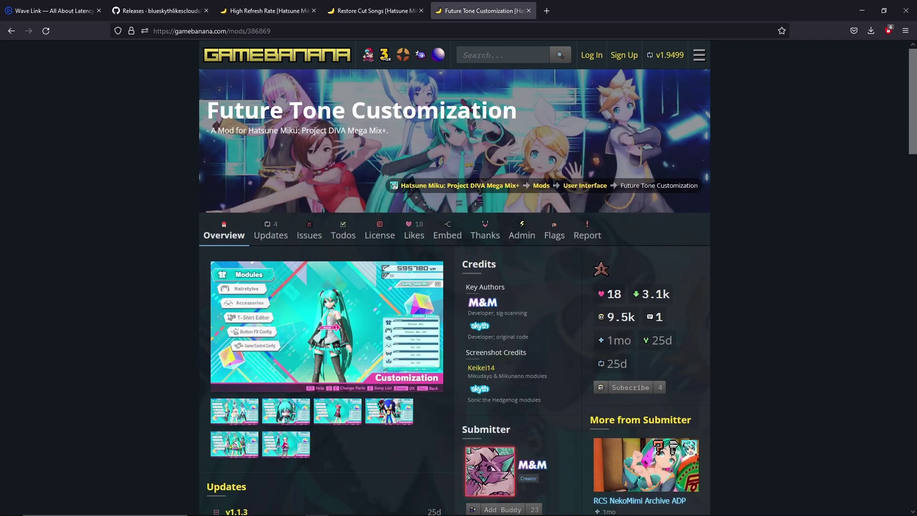
{"action": "left_click_drag", "start_coordinate": [233, 110], "coordinate": [522, 134]}
{"action": "left_click", "coordinate": [371, 11]}
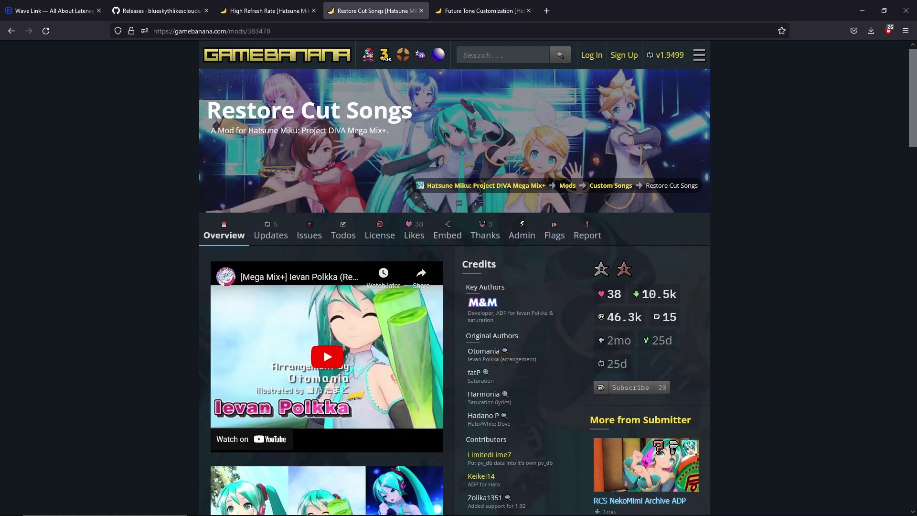
{"action": "left_click_drag", "start_coordinate": [235, 111], "coordinate": [426, 102]}
{"action": "left_click", "coordinate": [426, 102]}
Close the browser, put away the game folder window, and launch Hatsune Miku: Project DIVA Mega Mix+ from the Steam library.
{"action": "left_click", "coordinate": [905, 10]}
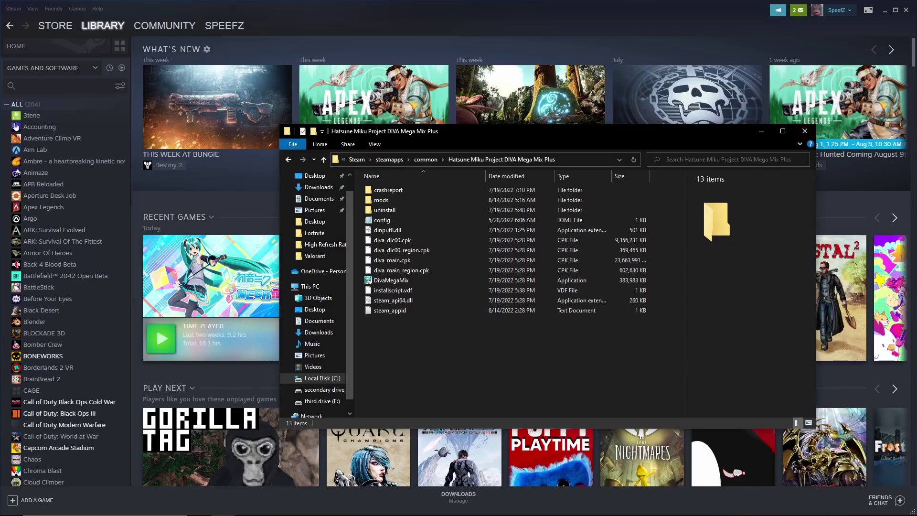
{"action": "left_click", "coordinate": [757, 132]}
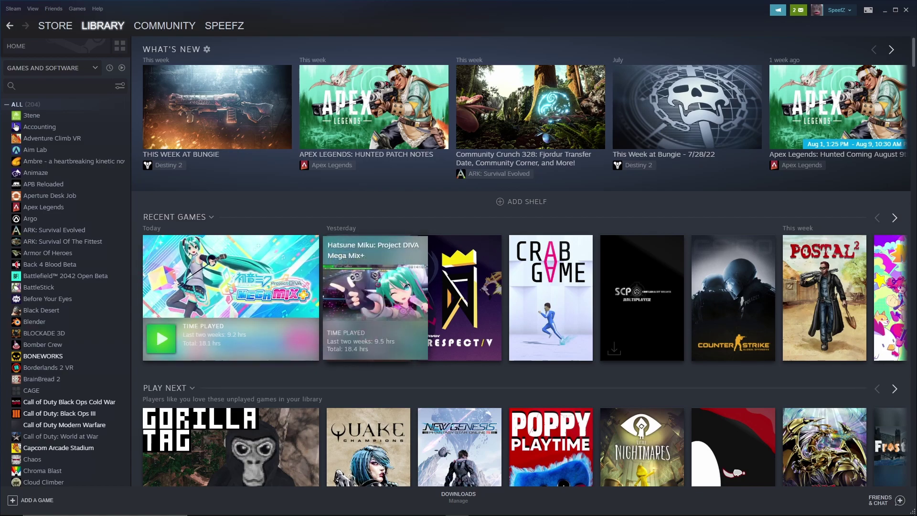
{"action": "left_click", "coordinate": [160, 338]}
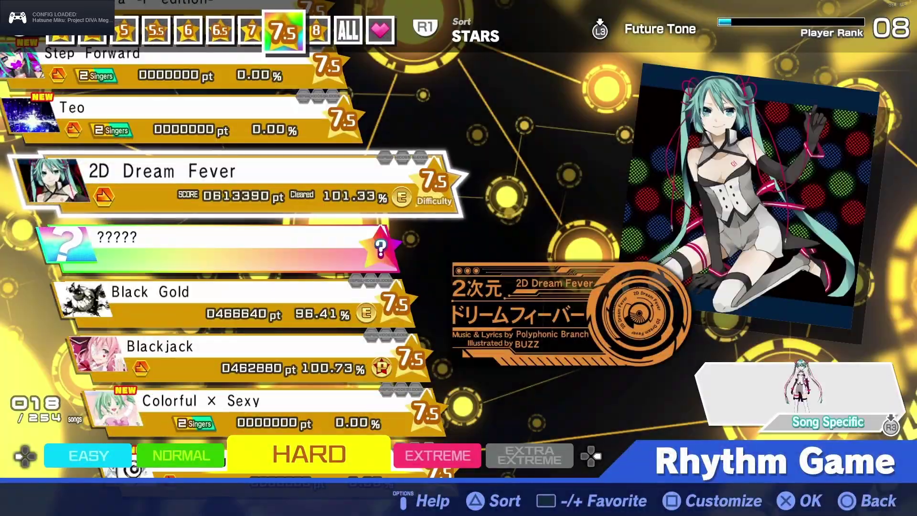
Browse the star-sorted rhythm game song list on Hard, from the 7.5-star category, to find Ievan Polkka.
{"action": "key", "text": "Up"}
{"action": "key", "text": "Up"}
{"action": "key", "text": "Up"}
{"action": "key", "text": "Up"}
{"action": "key", "text": "Up"}
{"action": "key", "text": "Up"}
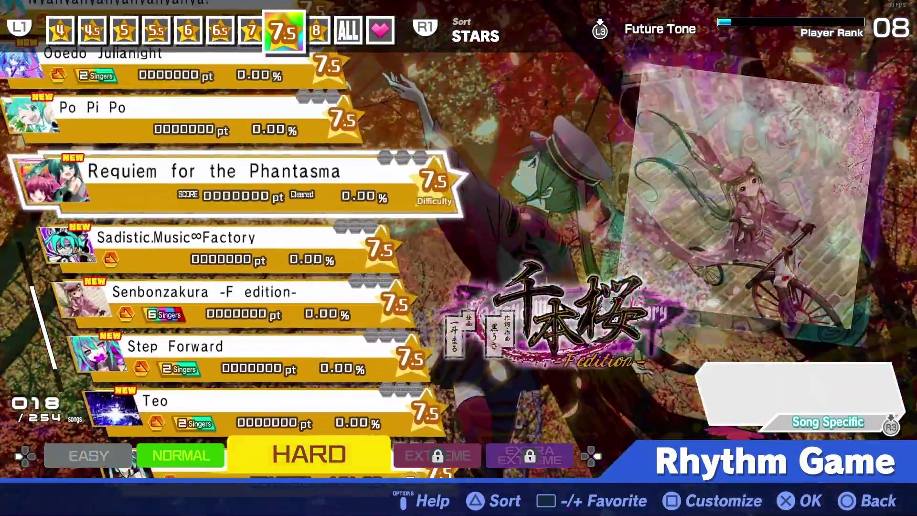
{"action": "key", "text": "Up"}
{"action": "key", "text": "Up"}
{"action": "key", "text": "Up"}
{"action": "key", "text": "Up"}
{"action": "key", "text": "Up"}
{"action": "key", "text": "Up"}
{"action": "key", "text": "Up"}
{"action": "key", "text": "Up"}
{"action": "key", "text": "Up"}
{"action": "key", "text": "Up"}
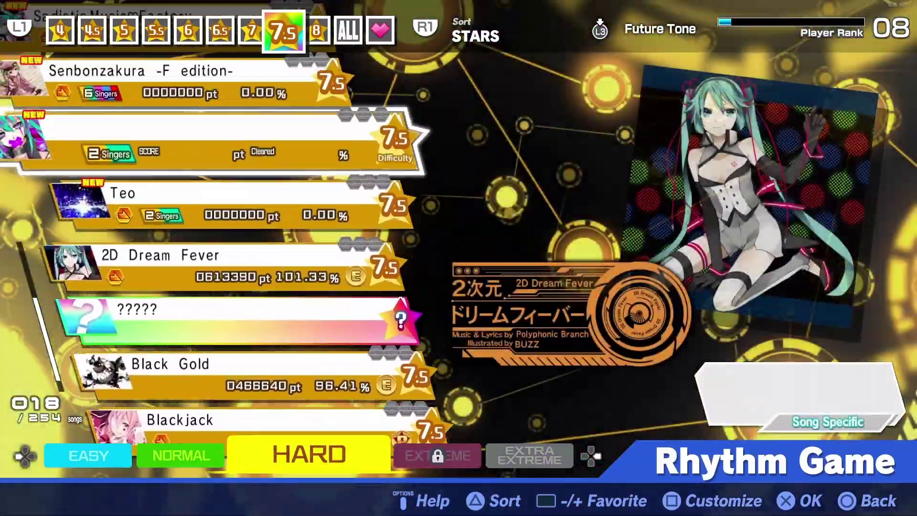
{"action": "key", "text": "e"}
{"action": "key", "text": "e"}
{"action": "key", "text": "Down"}
{"action": "key", "text": "Down"}
{"action": "key", "text": "Down"}
{"action": "key", "text": "Up"}
{"action": "key", "text": "Up"}
{"action": "key", "text": "Up"}
{"action": "key", "text": "Up"}
{"action": "key", "text": "Up"}
{"action": "key", "text": "Up"}
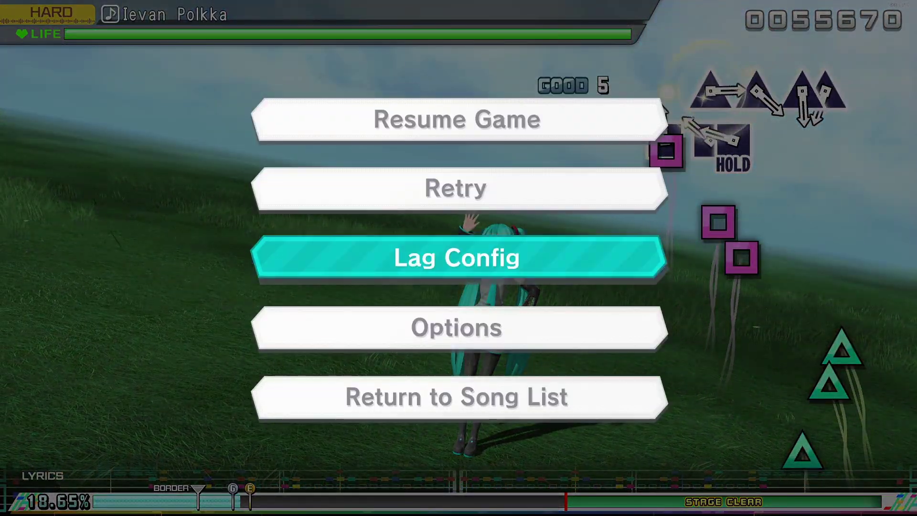
Check the Lag Config values for Ievan Polkka from the paused game and resume playing.
{"action": "key", "text": "Return"}
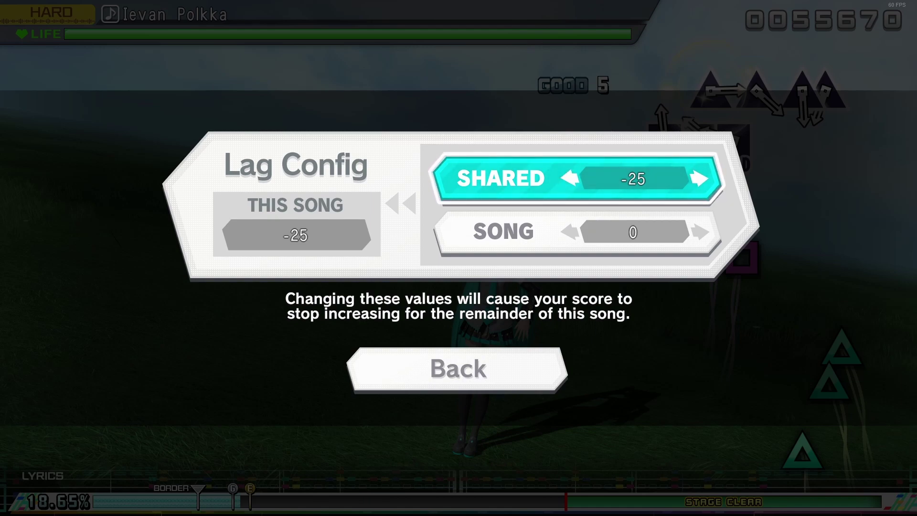
{"action": "key", "text": "Escape"}
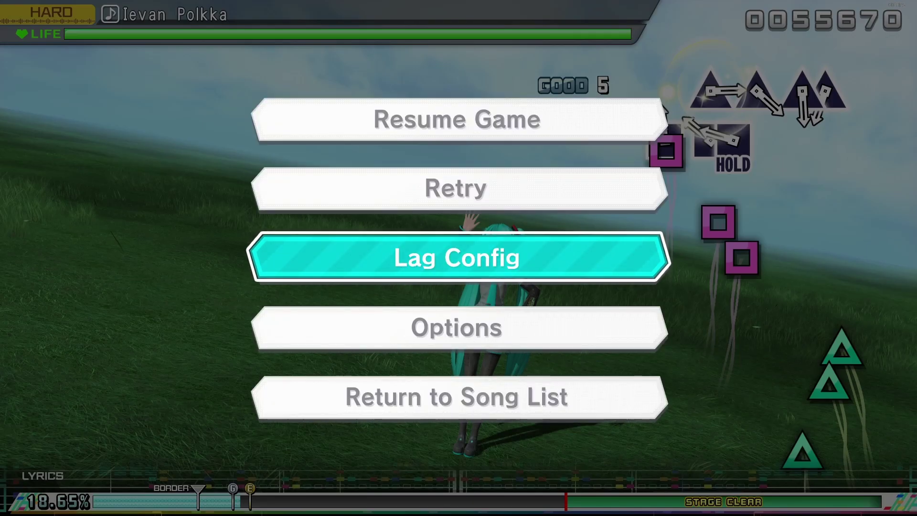
{"action": "key", "text": "Return"}
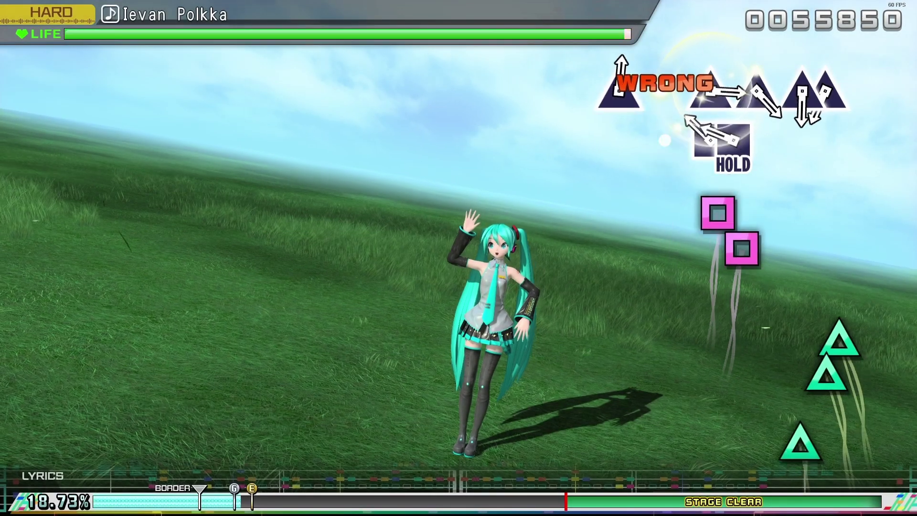
Hit the incoming triangle notes in time during the green-field section of Ievan Polkka on Hard.
{"action": "key", "text": "w"}
{"action": "key", "text": "w"}
{"action": "key", "text": "w"}
{"action": "key", "text": "w"}
{"action": "key", "text": "w"}
{"action": "key", "text": "w"}
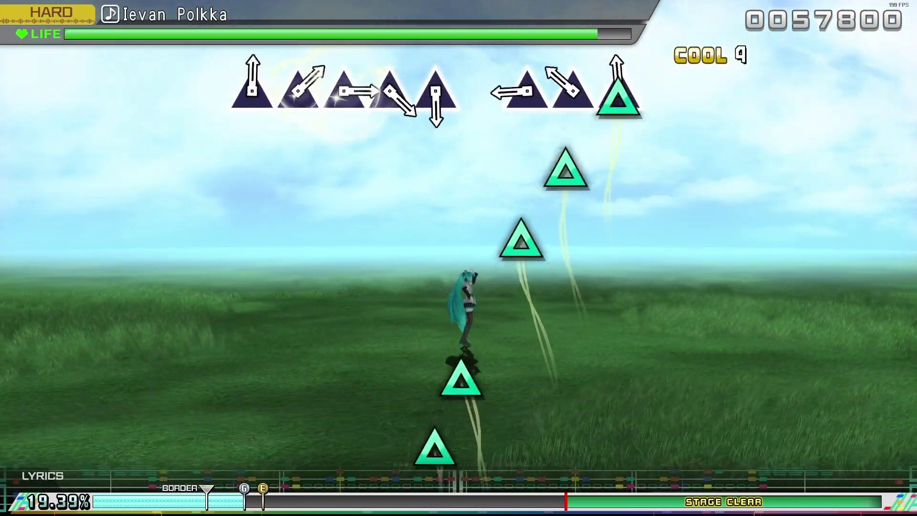
{"action": "key", "text": "w"}
{"action": "key", "text": "w"}
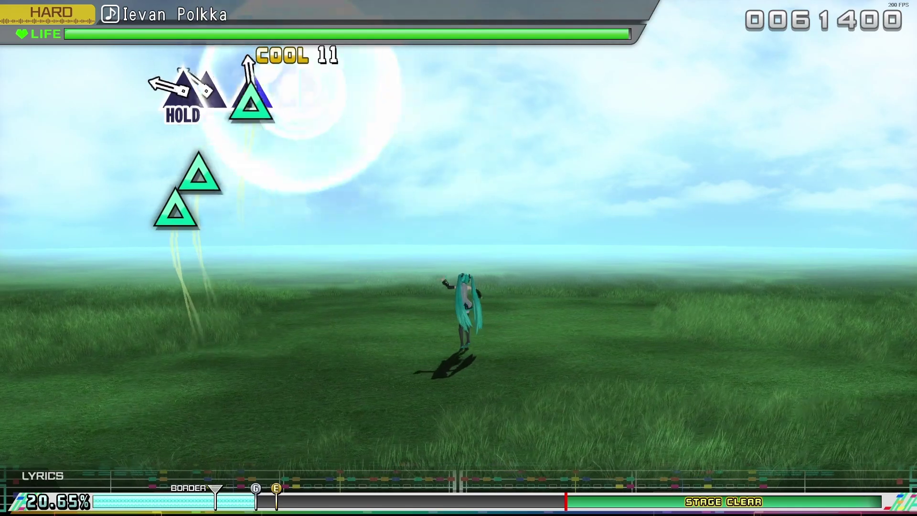
{"action": "key", "text": "w"}
{"action": "key", "text": "w"}
{"action": "key", "text": "w"}
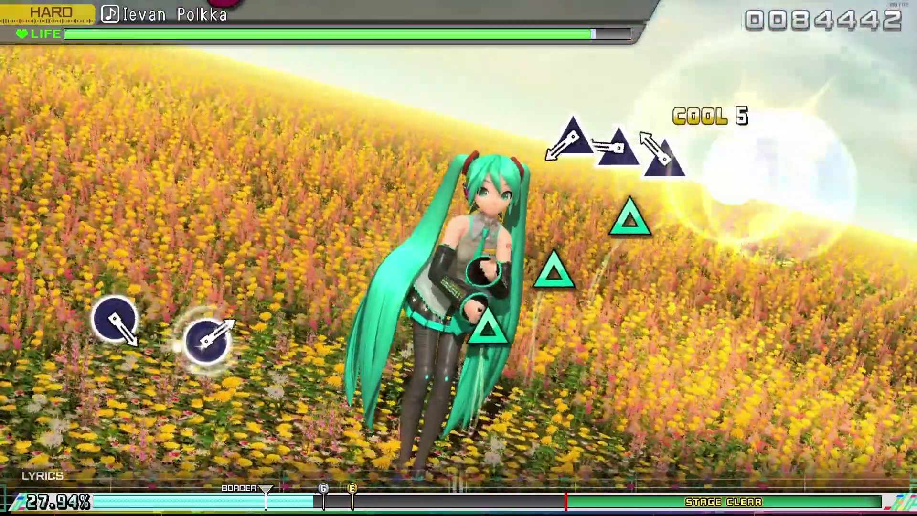
Play the triangle, square and circle notes at the start of Ievan Polkka's flower-field section.
{"action": "key", "text": "w"}
{"action": "key", "text": "d"}
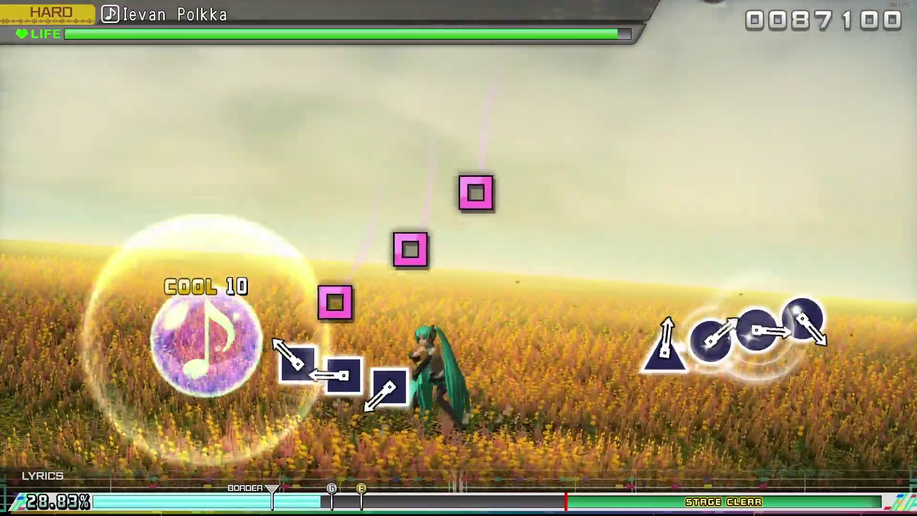
{"action": "key", "text": "a"}
{"action": "key", "text": "a"}
{"action": "key", "text": "a"}
{"action": "key", "text": "d"}
{"action": "key", "text": "d"}
{"action": "key", "text": "d"}
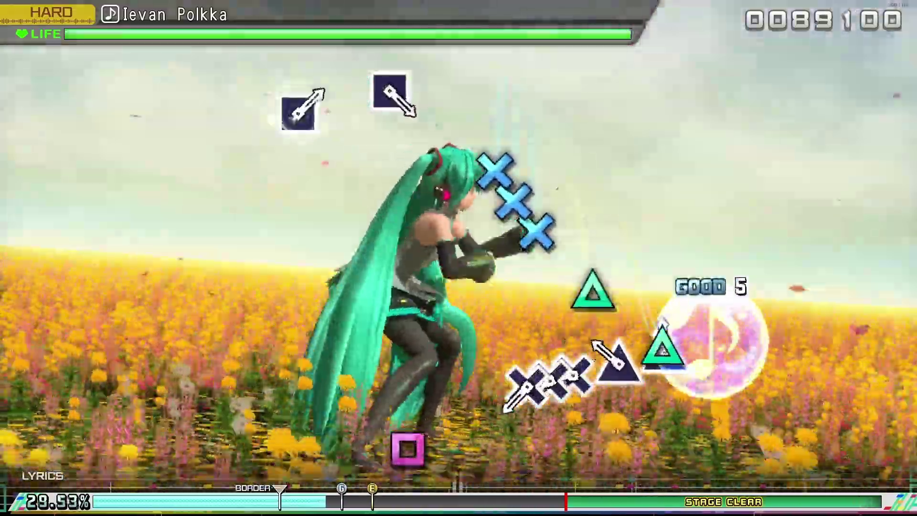
Hit the two triangles, three crosses and two squares that follow in the flower-field section.
{"action": "key", "text": "w"}
{"action": "key", "text": "w"}
{"action": "key", "text": "s"}
{"action": "key", "text": "s"}
{"action": "key", "text": "s"}
{"action": "key", "text": "a"}
{"action": "key", "text": "a"}
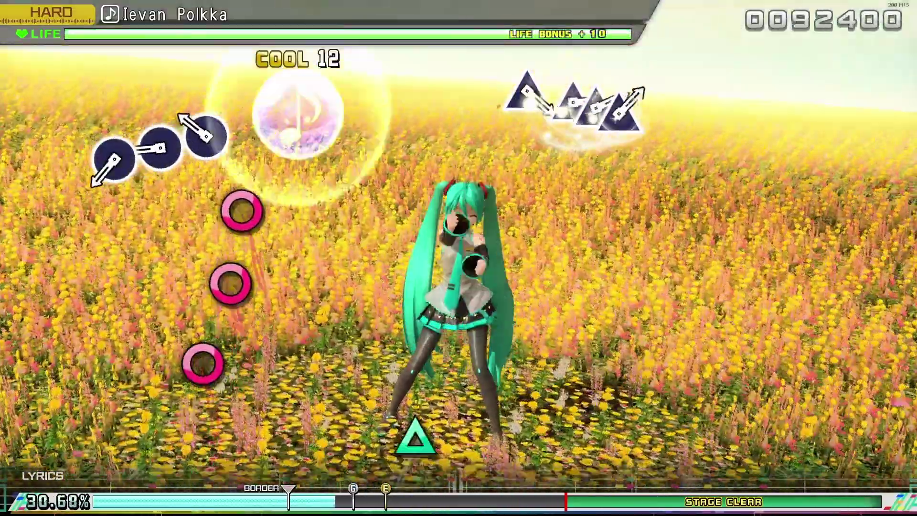
Hit the three circles, four triangles and two crosses, and pause the song.
{"action": "key", "text": "d"}
{"action": "key", "text": "d"}
{"action": "key", "text": "d"}
{"action": "key", "text": "w"}
{"action": "key", "text": "w"}
{"action": "key", "text": "w"}
{"action": "key", "text": "w"}
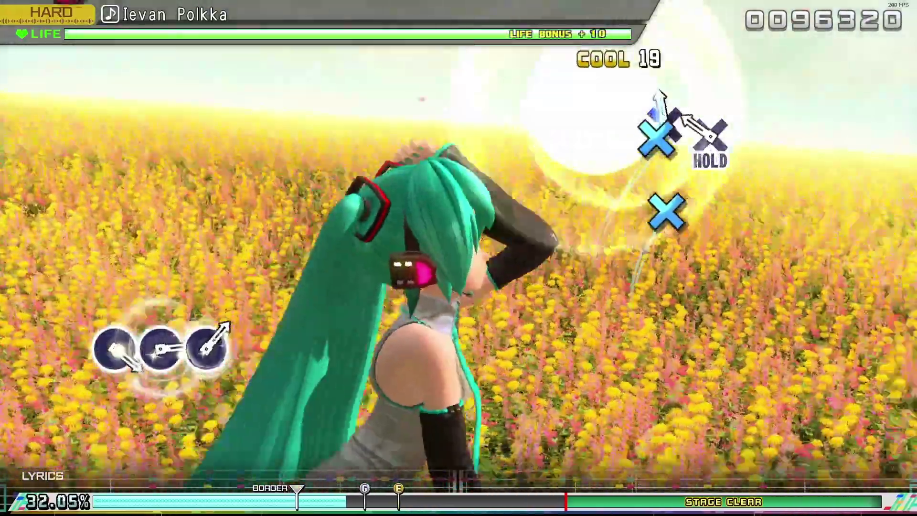
{"action": "key", "text": "s"}
{"action": "key", "text": "s"}
{"action": "key", "text": "Escape"}
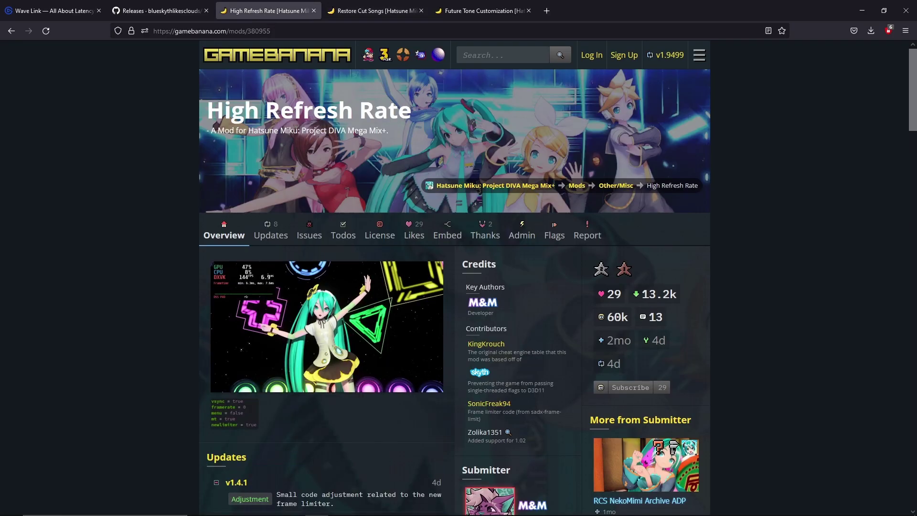
Review the High Refresh Rate mod's update history on GameBanana, highlighting the v1.4.1, v1.4 and v1.3.3 notes.
{"action": "left_click", "coordinate": [271, 235]}
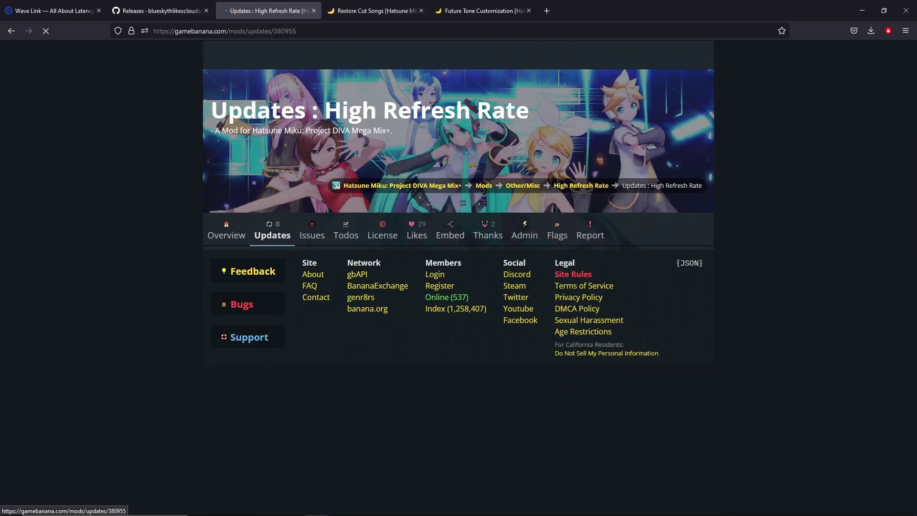
{"action": "scroll", "coordinate": [455, 286], "scroll_direction": "down", "scroll_amount": 2}
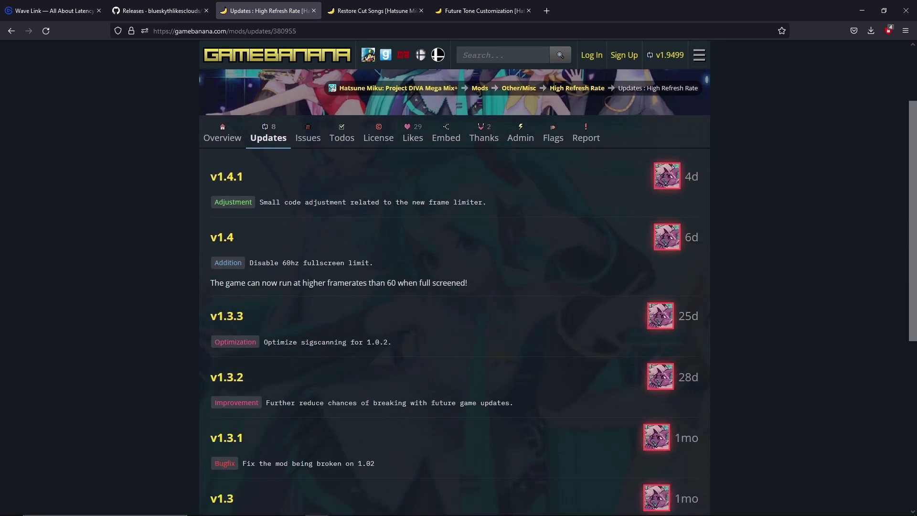
{"action": "left_click_drag", "start_coordinate": [300, 201], "coordinate": [474, 202]}
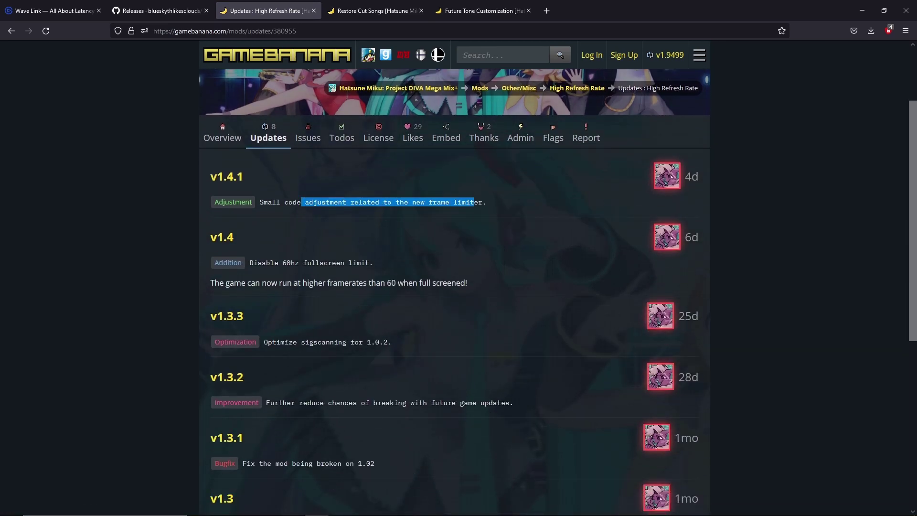
{"action": "left_click_drag", "start_coordinate": [266, 263], "coordinate": [361, 262]}
{"action": "left_click_drag", "start_coordinate": [317, 342], "coordinate": [387, 341]}
{"action": "left_click", "coordinate": [388, 342]}
Review the DivaModLoader release changelogs on GitHub, highlighting the 1.02 game version note under v0.0.8.
{"action": "left_click", "coordinate": [161, 11]}
{"action": "scroll", "coordinate": [458, 277], "scroll_direction": "up", "scroll_amount": 2}
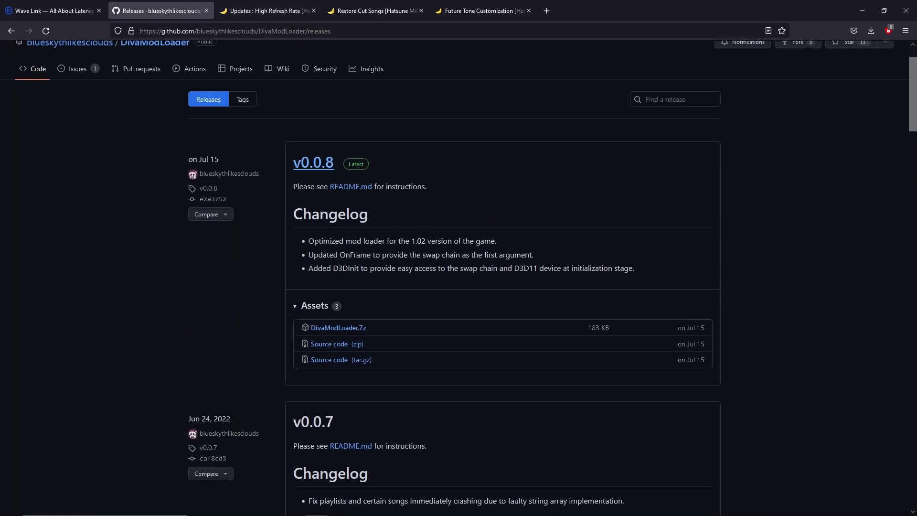
{"action": "scroll", "coordinate": [458, 277], "scroll_direction": "down", "scroll_amount": 2}
{"action": "left_click_drag", "start_coordinate": [405, 192], "coordinate": [470, 192]}
{"action": "scroll", "coordinate": [470, 192], "scroll_direction": "down", "scroll_amount": 3}
{"action": "scroll", "coordinate": [458, 277], "scroll_direction": "down", "scroll_amount": 6}
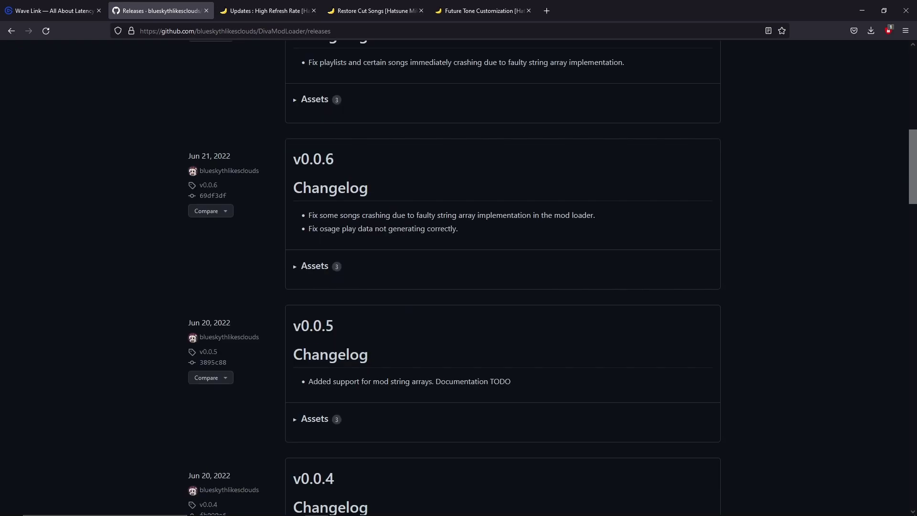
{"action": "scroll", "coordinate": [459, 277], "scroll_direction": "up", "scroll_amount": 12}
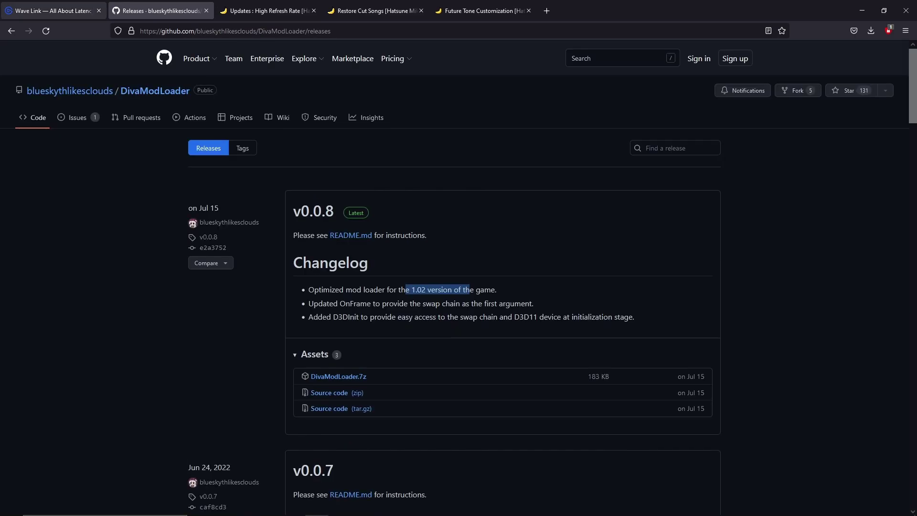
Bring up the Wave Link latency article, minimize the browser, and close the running Hatsune Miku: Project DIVA Mega Mix+ game.
{"action": "left_click", "coordinate": [47, 11]}
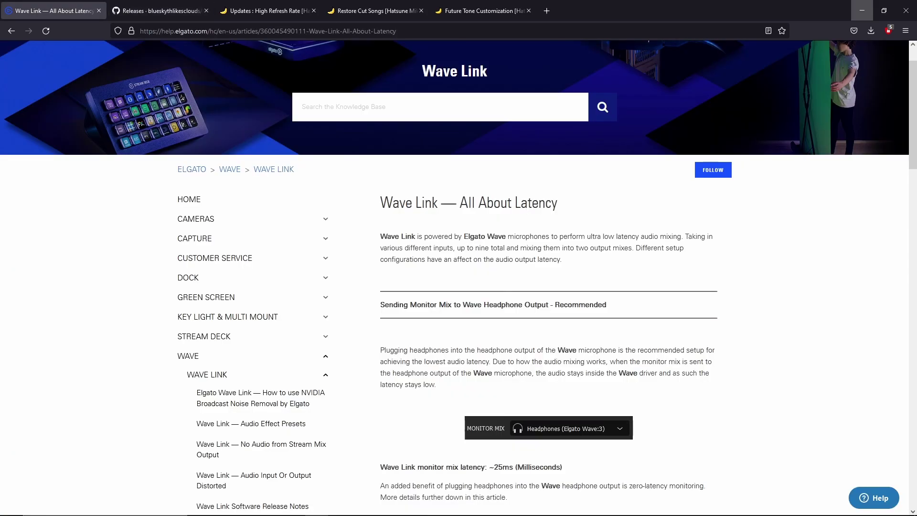
{"action": "left_click", "coordinate": [862, 10]}
{"action": "mouse_move", "coordinate": [479, 514]}
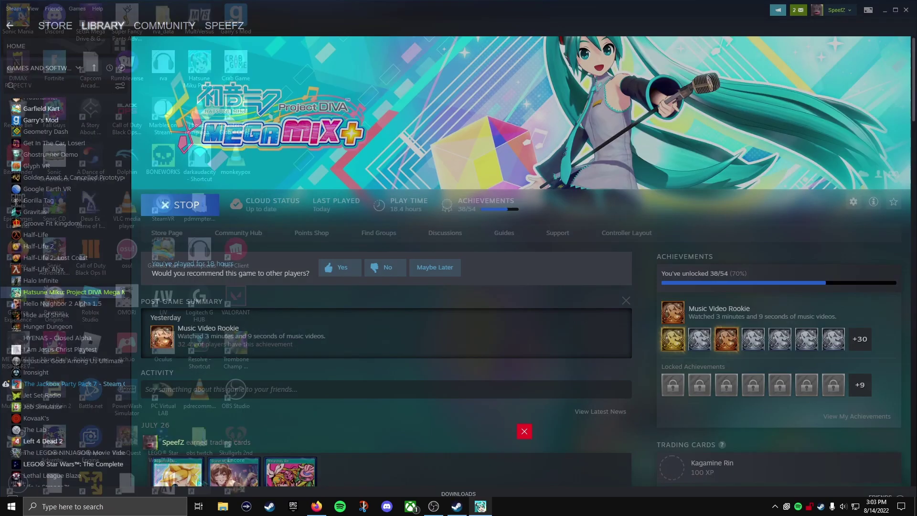
{"action": "left_click", "coordinate": [522, 430]}
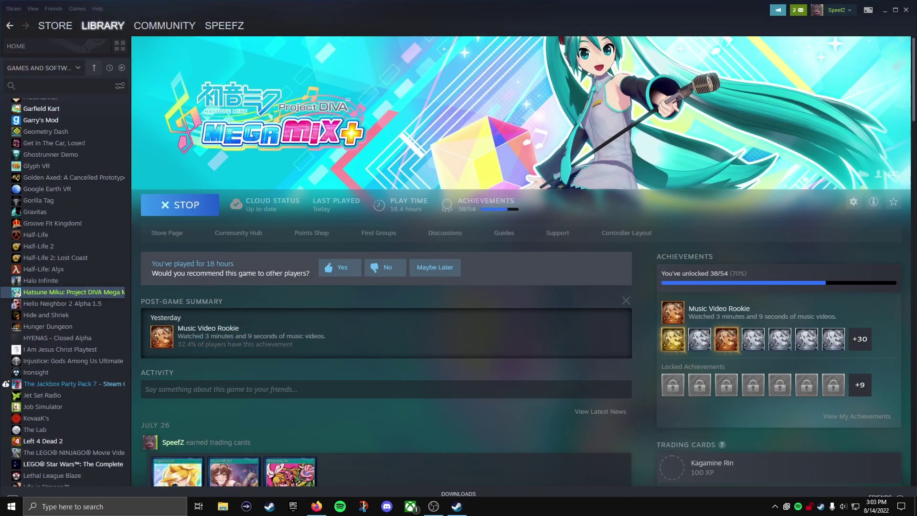